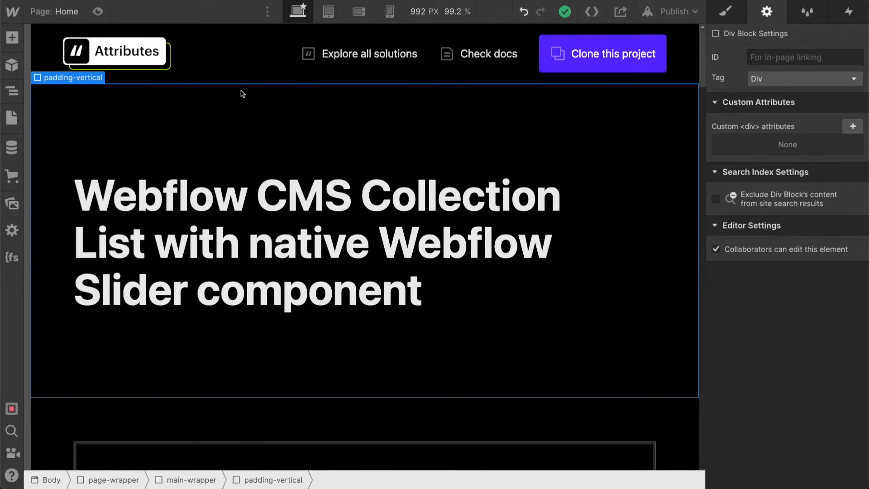
# - Examine the page's element hierarchy around the empty slider, fs-slider_collection-list and fs_slider-collection-item
pyautogui.scroll(-10, 242, 94)
pyautogui.click(115, 229)
pyautogui.click(12, 91)
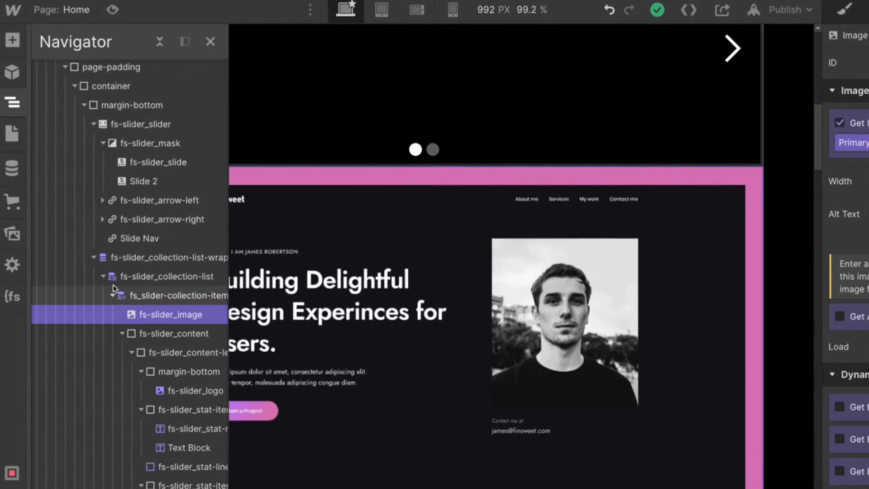
pyautogui.click(112, 295)
pyautogui.click(150, 277)
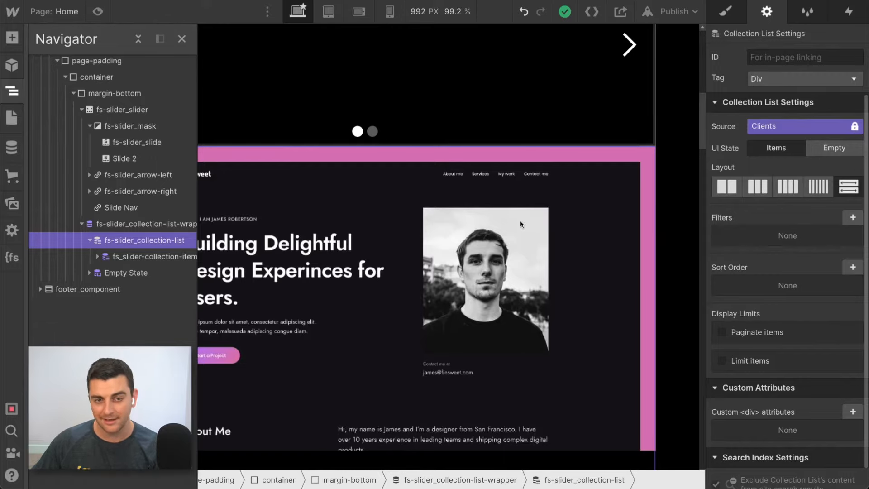
pyautogui.click(112, 257)
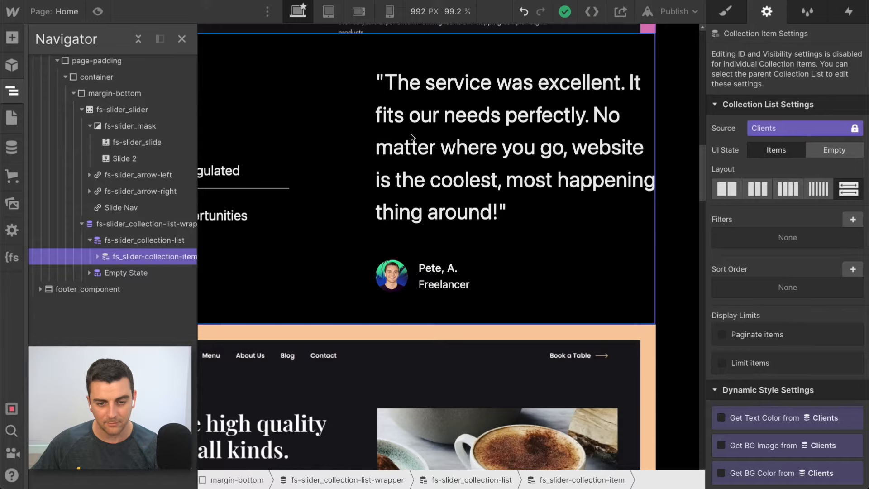
# - Inspect which Clients fields feed the testimonial, statistics, logo and author name in the first collection item
pyautogui.click(446, 136)
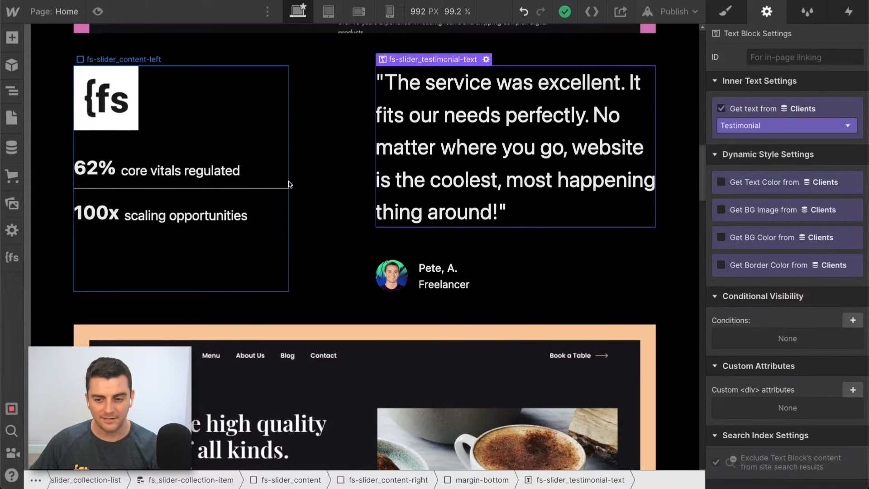
pyautogui.click(172, 172)
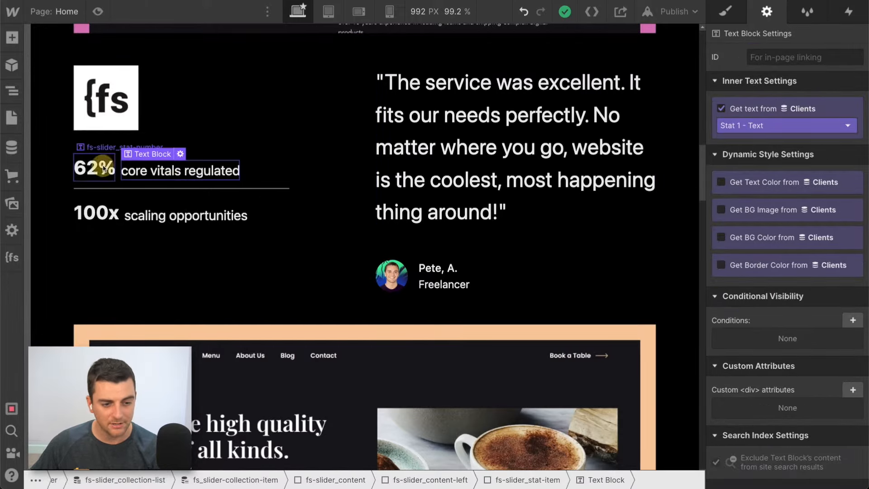
pyautogui.click(101, 160)
pyautogui.click(101, 118)
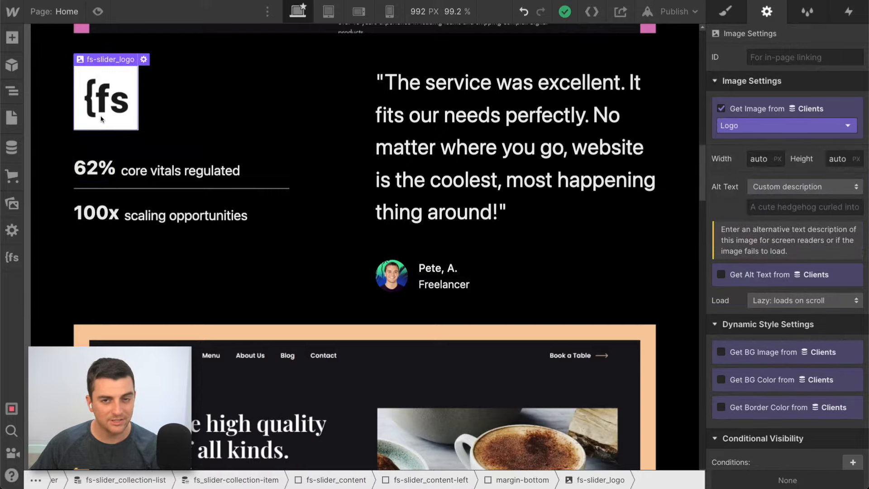
pyautogui.click(465, 177)
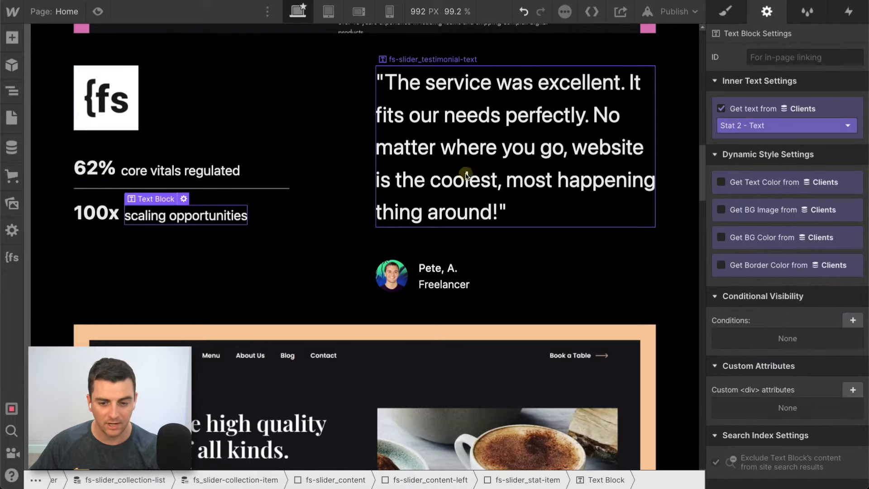
pyautogui.click(453, 269)
# - Check the primary image binding of the second collection item and review the rest of the collection list
pyautogui.scroll(-7, 454, 269)
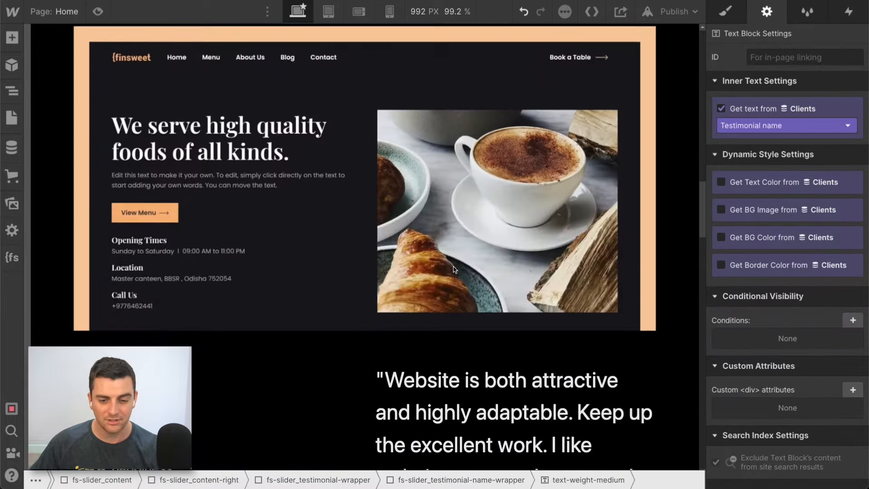
pyautogui.click(454, 269)
pyautogui.scroll(-10, 454, 269)
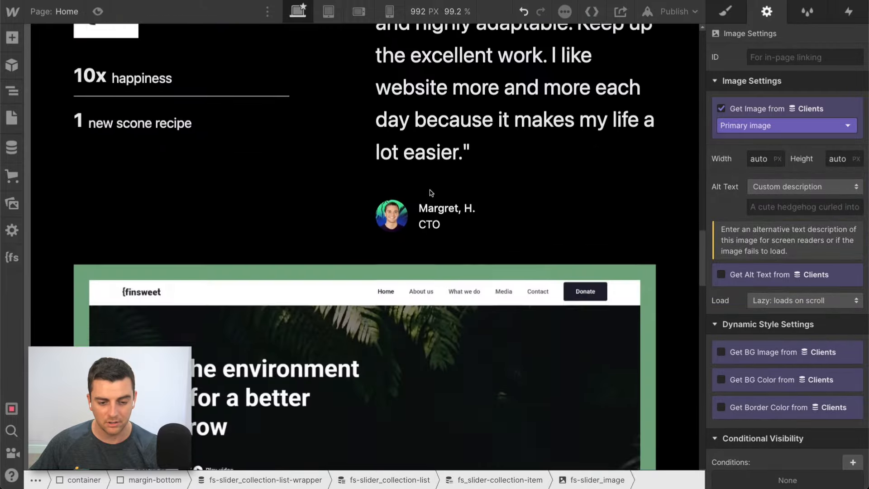
pyautogui.scroll(-15, 430, 193)
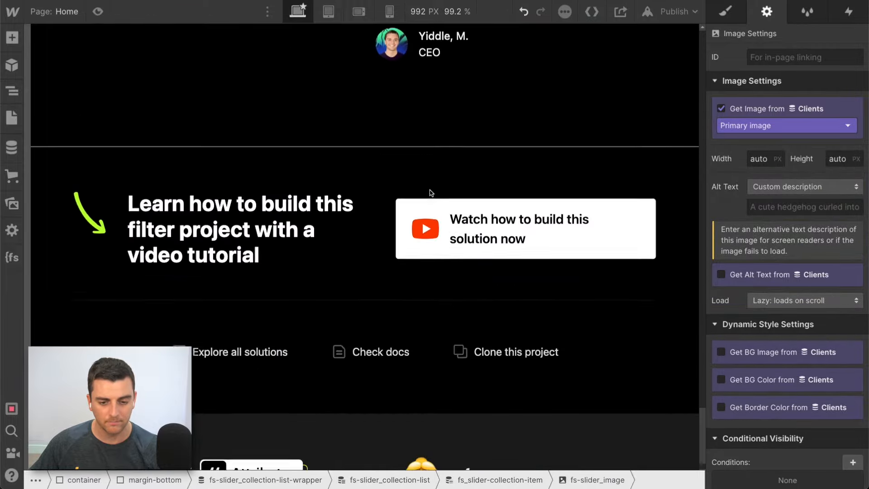
pyautogui.scroll(6, 431, 193)
pyautogui.scroll(20, 431, 193)
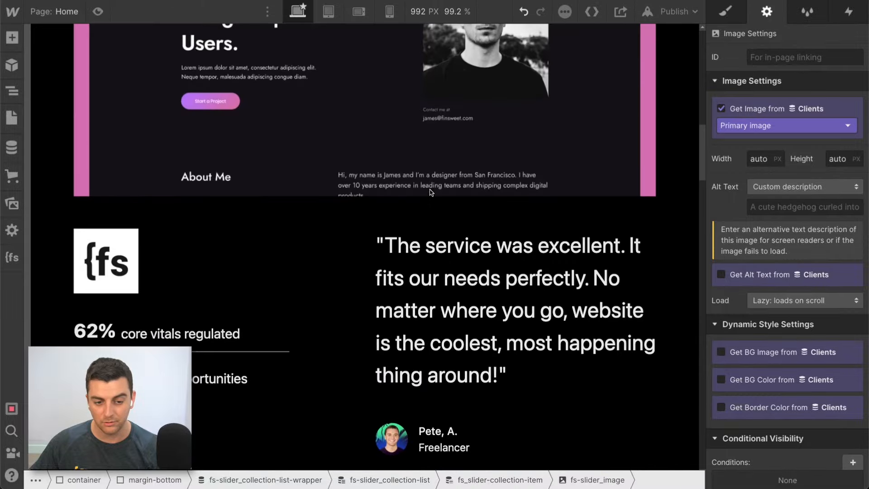
pyautogui.scroll(8, 430, 193)
# - Collapse fs_slider-collection-item in the element tree and compare the collection list and its item with fs-slider_slide in the slider mask
pyautogui.click(14, 87)
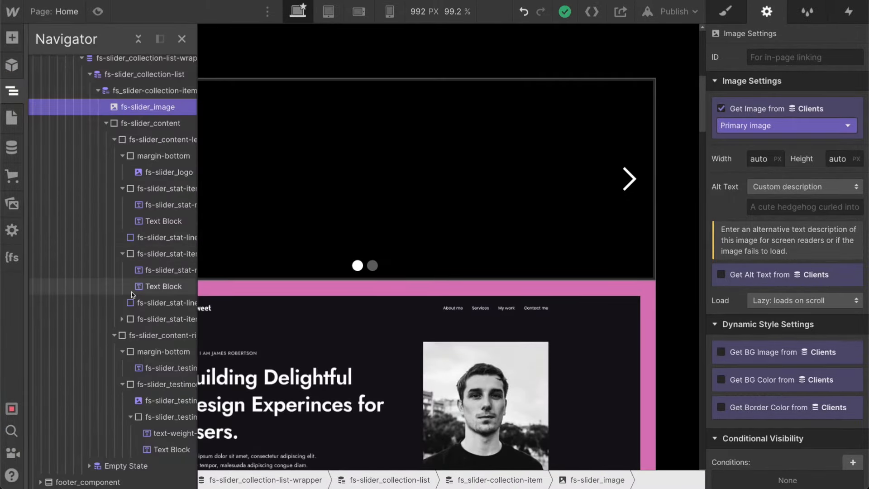
pyautogui.click(98, 91)
pyautogui.click(129, 90)
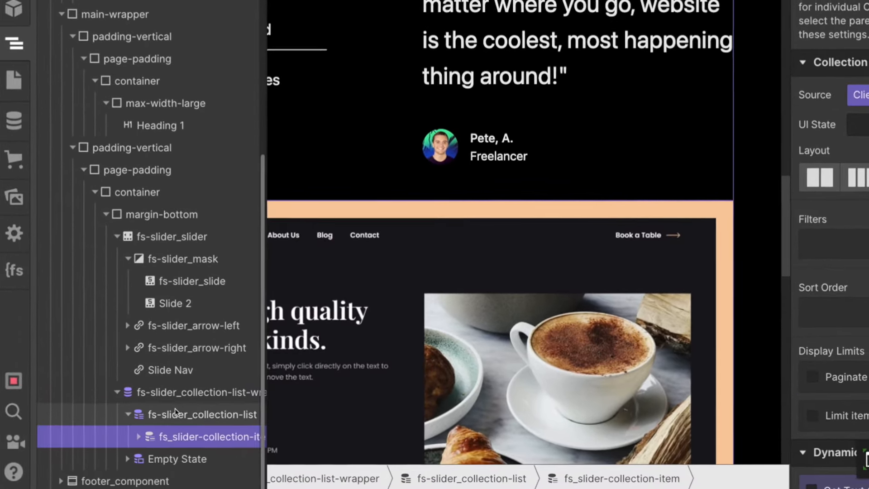
pyautogui.hscroll(1, 197, 439)
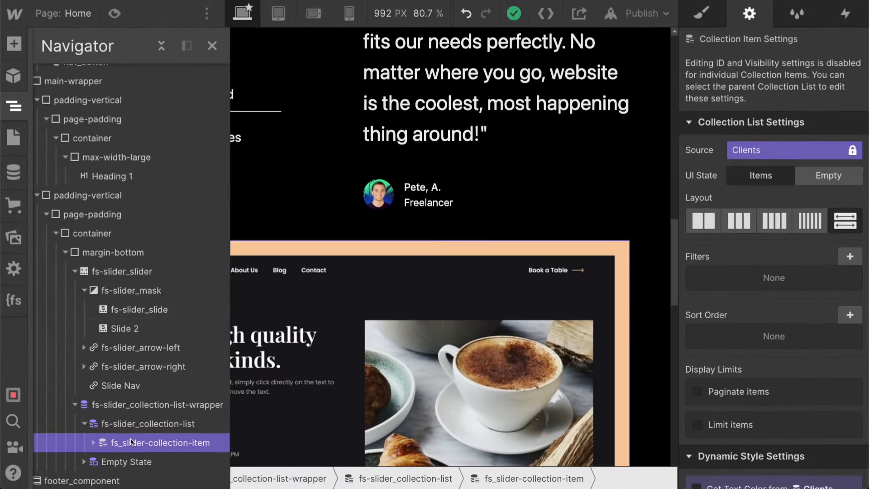
pyautogui.click(150, 423)
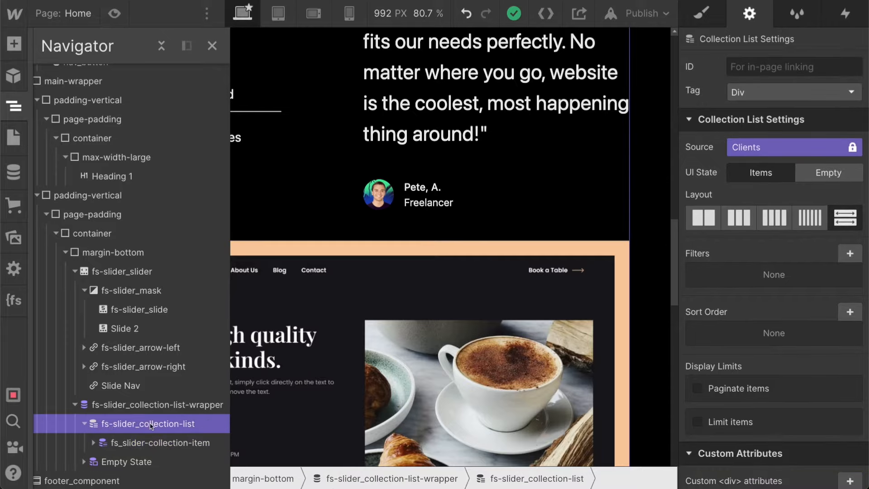
pyautogui.click(117, 443)
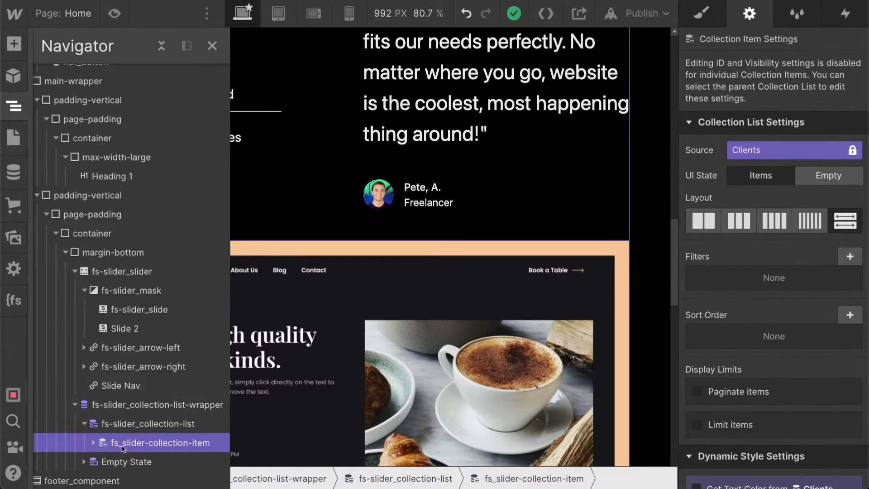
pyautogui.click(165, 310)
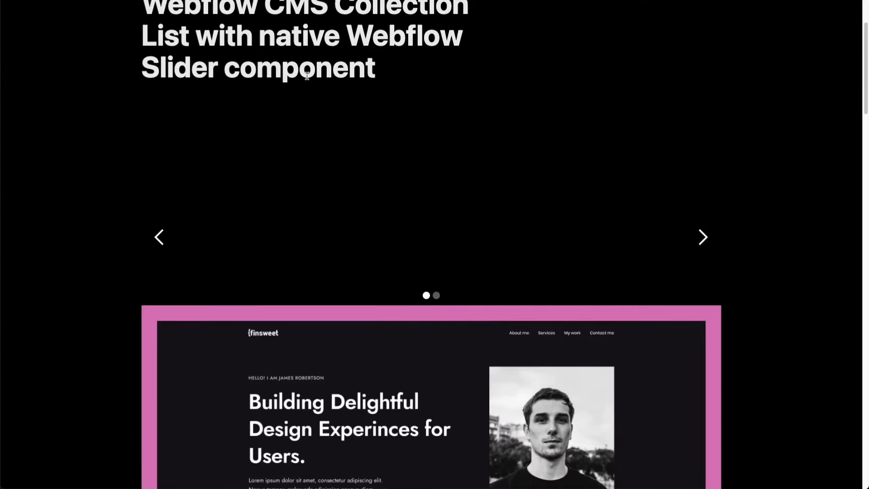
# - Switch to the published page, test the slider's next arrow and review the collection items listed below it
pyautogui.scroll(-1, 307, 76)
pyautogui.click(700, 221)
pyautogui.click(698, 221)
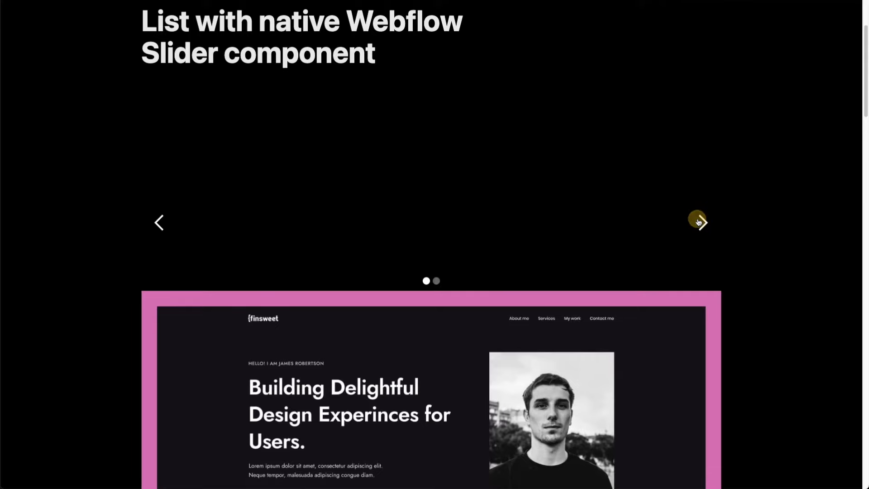
pyautogui.click(698, 221)
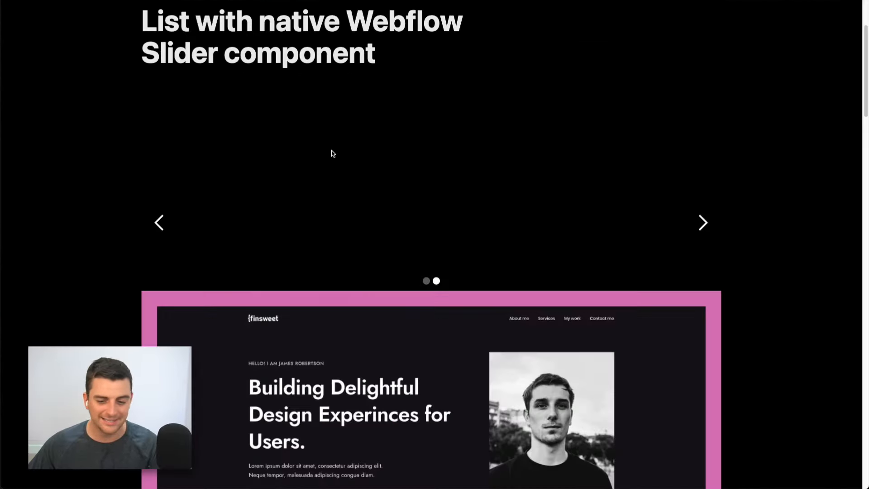
pyautogui.click(708, 221)
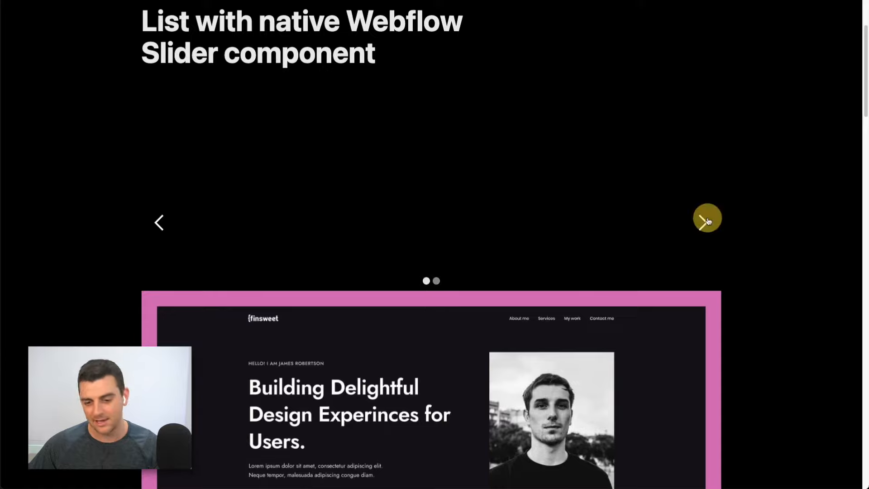
pyautogui.click(704, 223)
pyautogui.click(704, 222)
pyautogui.scroll(-5, 710, 220)
pyautogui.scroll(-20, 710, 218)
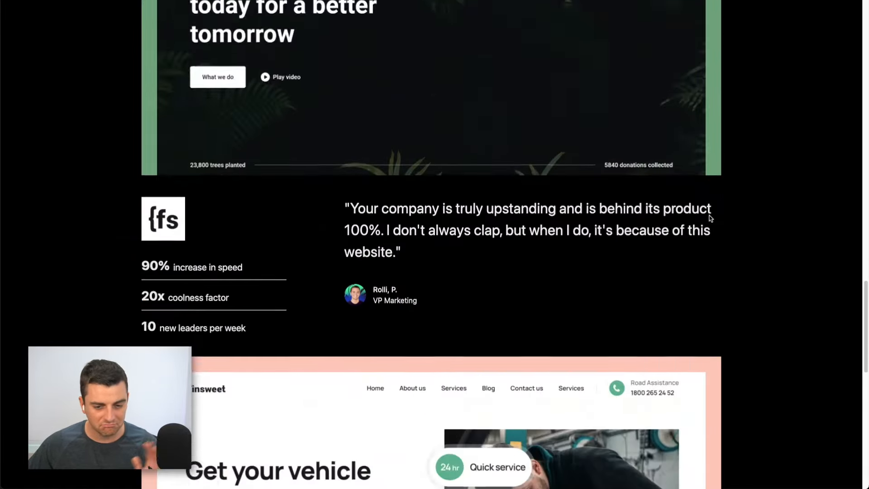
pyautogui.scroll(20, 710, 215)
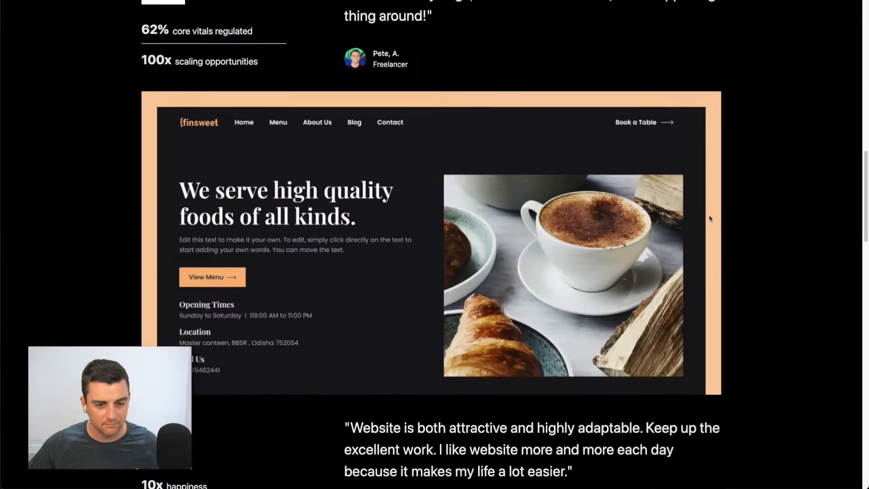
pyautogui.scroll(10, 710, 219)
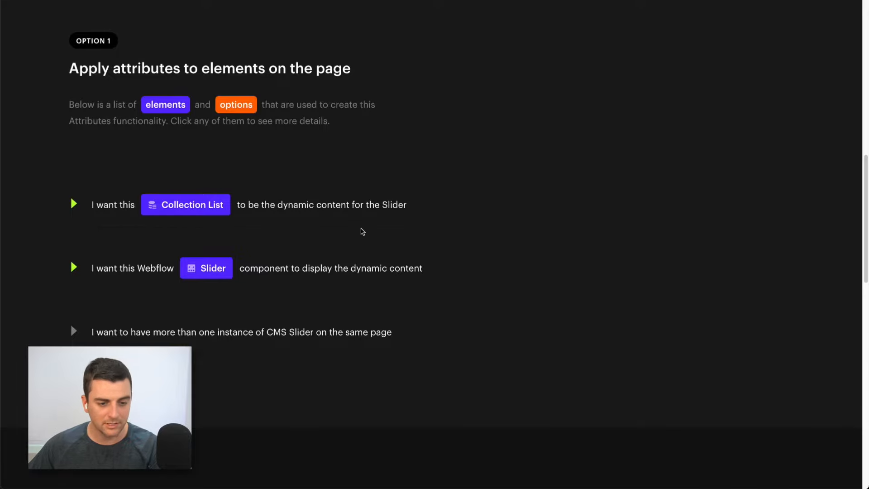
# - In the Finsweet CMS Slider docs, expand the Collection List instruction and copy the attribute name fs-cmsslider-element
pyautogui.click(297, 206)
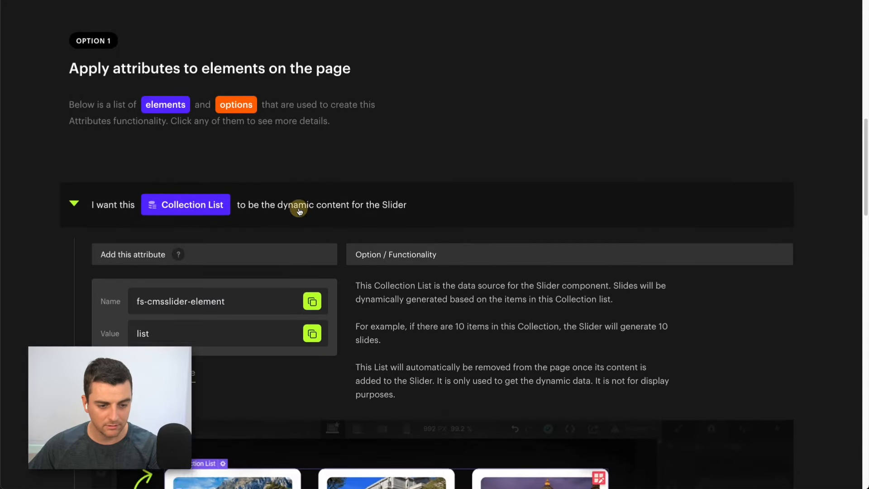
pyautogui.scroll(-2, 299, 209)
pyautogui.scroll(-2, 300, 212)
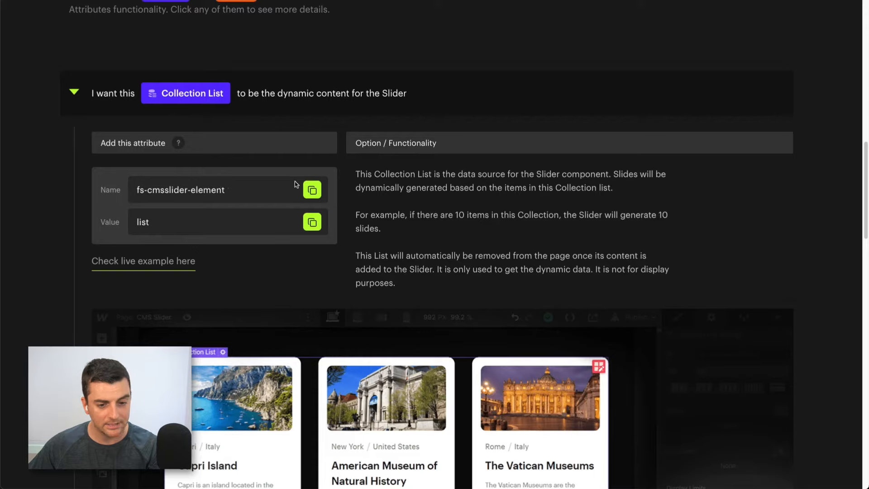
pyautogui.click(312, 190)
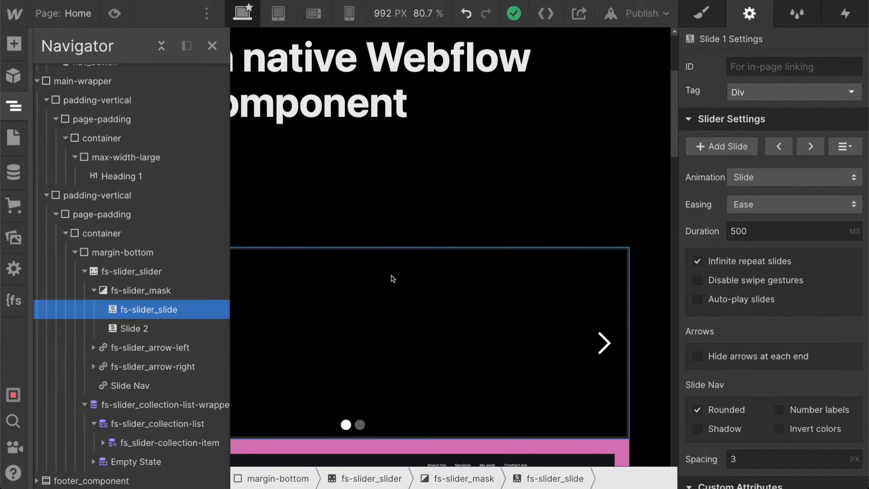
# - In Webflow, add the custom attribute fs-cmsslider-element with the value list to fs-slider_collection-list
pyautogui.click(146, 428)
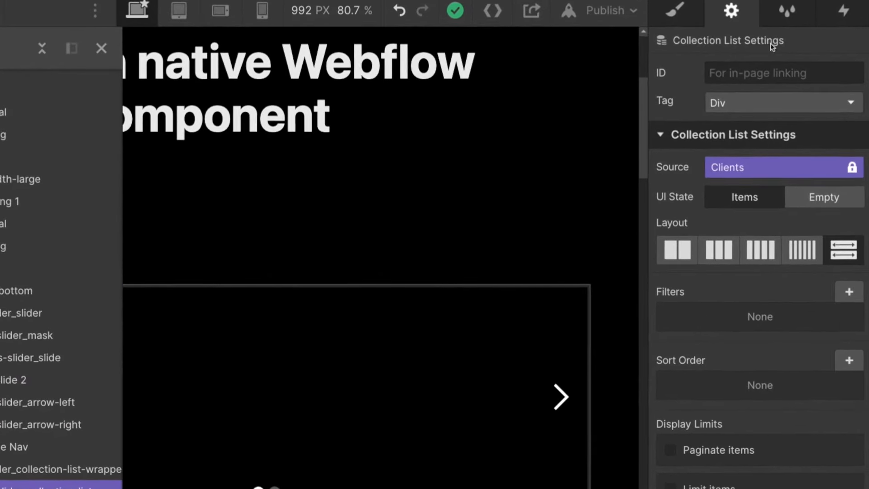
pyautogui.scroll(-3, 822, 483)
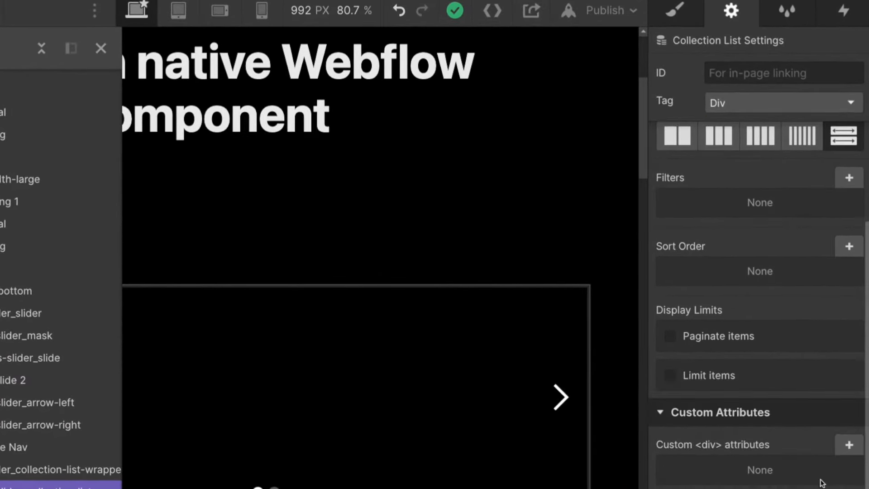
pyautogui.click(849, 446)
pyautogui.hotkey('ctrl', 'v')
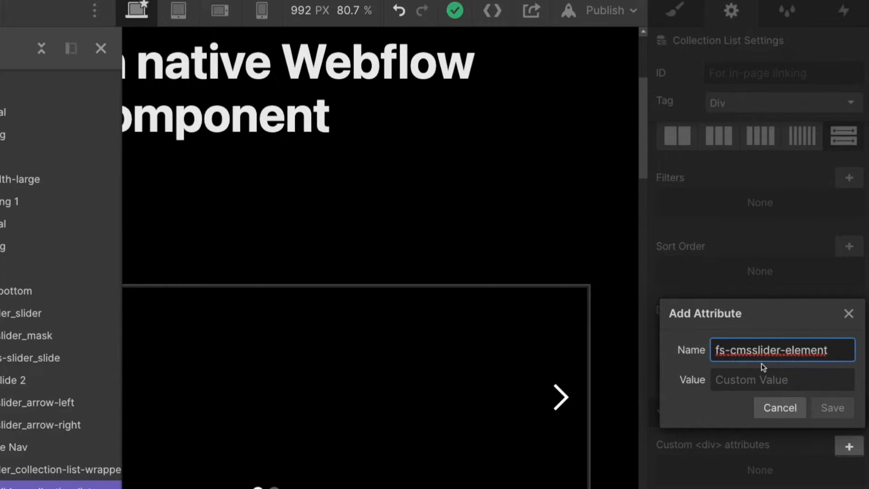
pyautogui.press('Tab')
pyautogui.write('list')
pyautogui.click(832, 407)
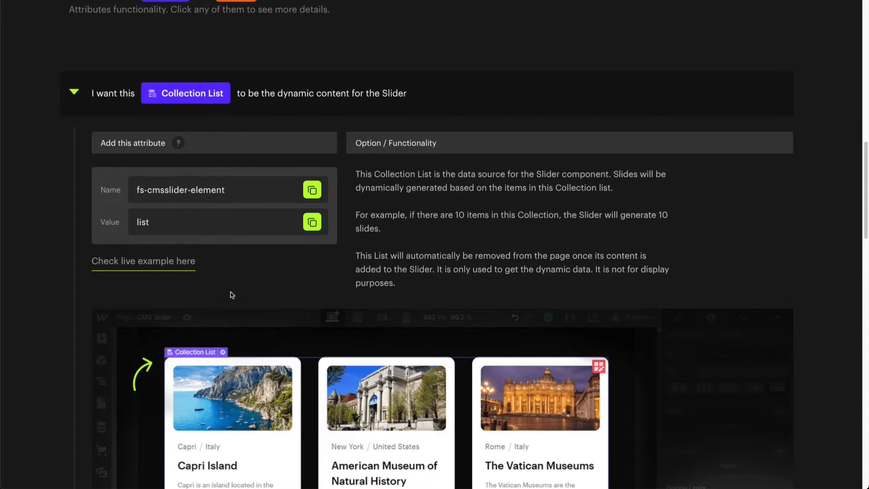
# - In the Finsweet docs, expand the Slider component instruction and copy its attribute name fs-cmsslider-element
pyautogui.scroll(-6, 232, 295)
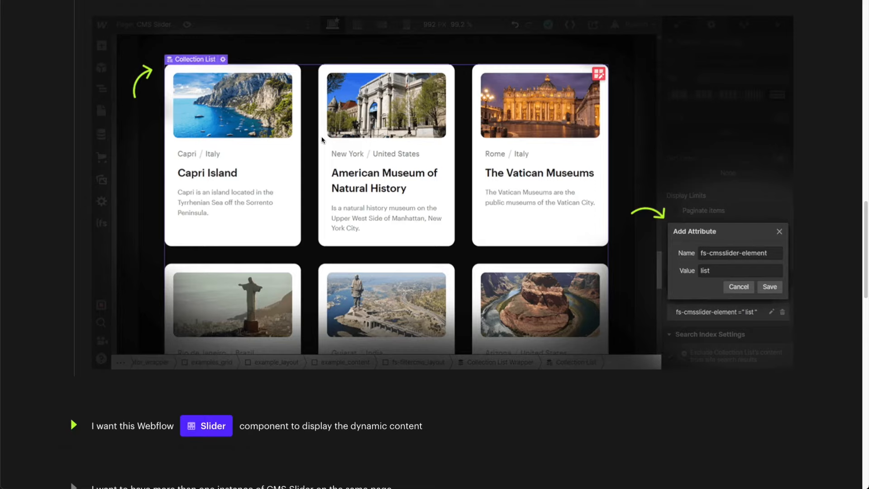
pyautogui.scroll(-4, 321, 137)
pyautogui.click(293, 254)
pyautogui.scroll(-4, 292, 256)
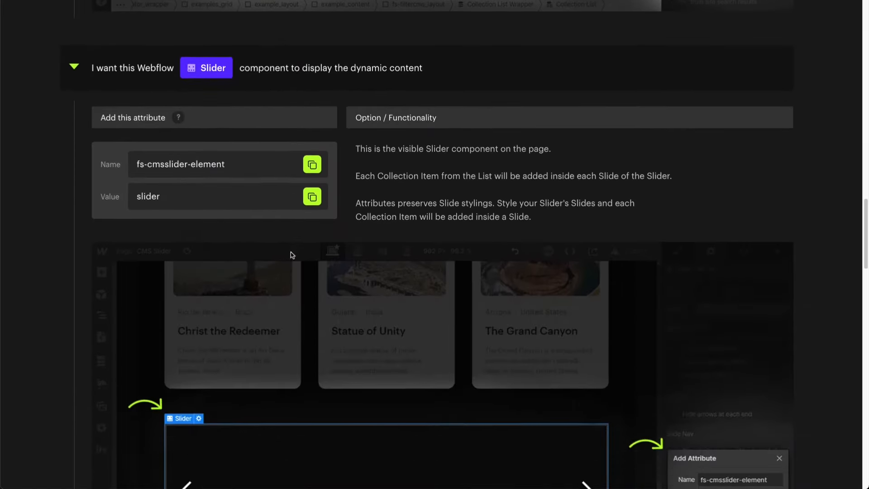
pyautogui.scroll(-4, 292, 256)
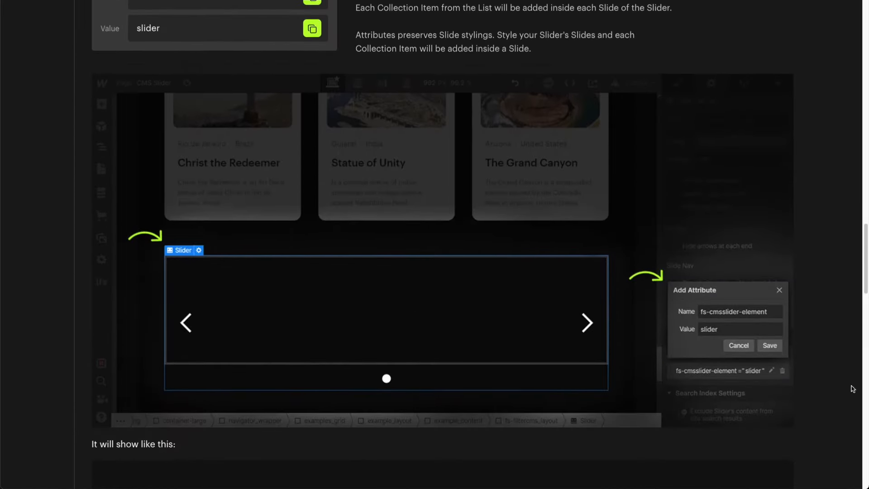
pyautogui.scroll(5, 773, 344)
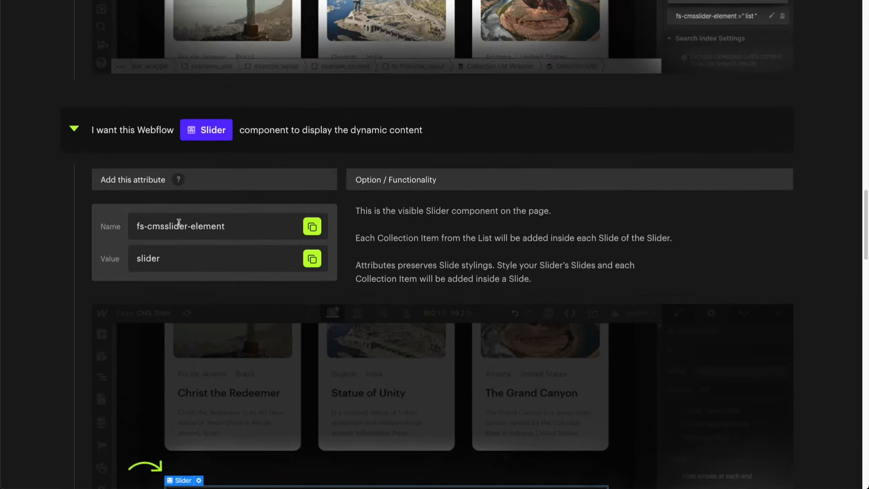
pyautogui.click(313, 227)
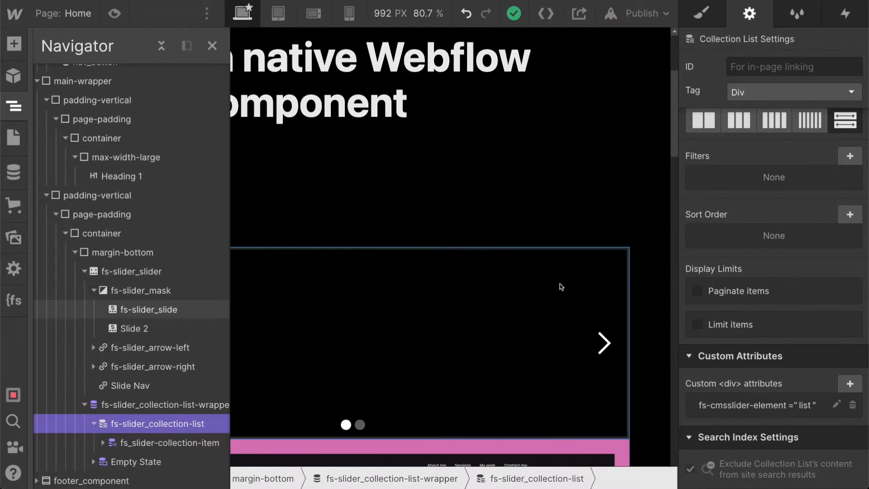
# - Add the custom attribute fs-cmsslider-element with the value slider to fs-slider_slider and publish the site to the webflow.io domain
pyautogui.click(149, 273)
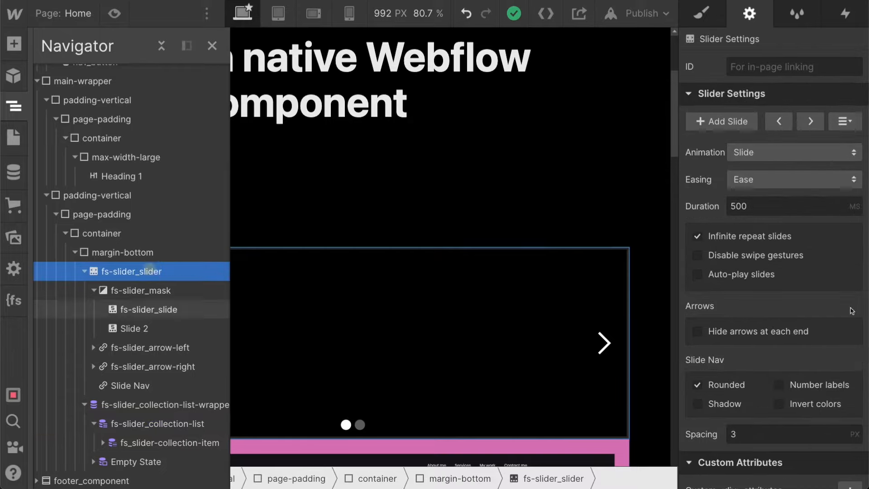
pyautogui.scroll(-3, 851, 390)
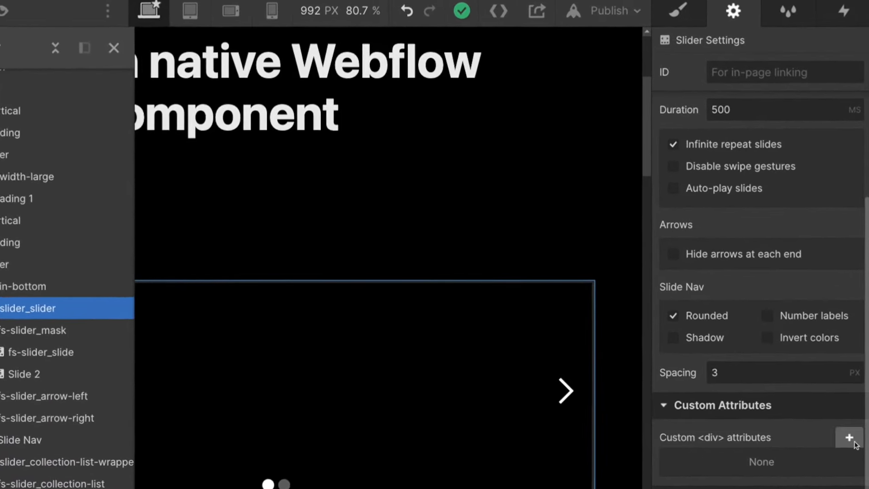
pyautogui.click(849, 438)
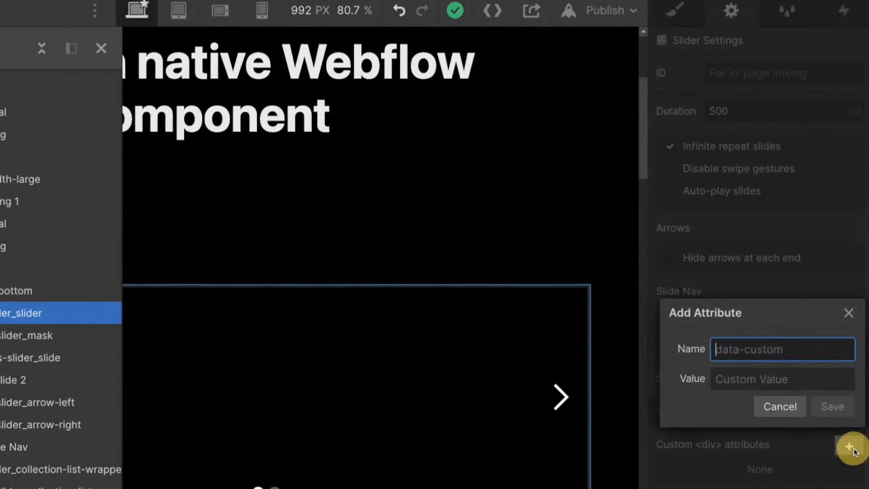
pyautogui.hotkey('ctrl', 'v')
pyautogui.click(791, 379)
pyautogui.write('slider')
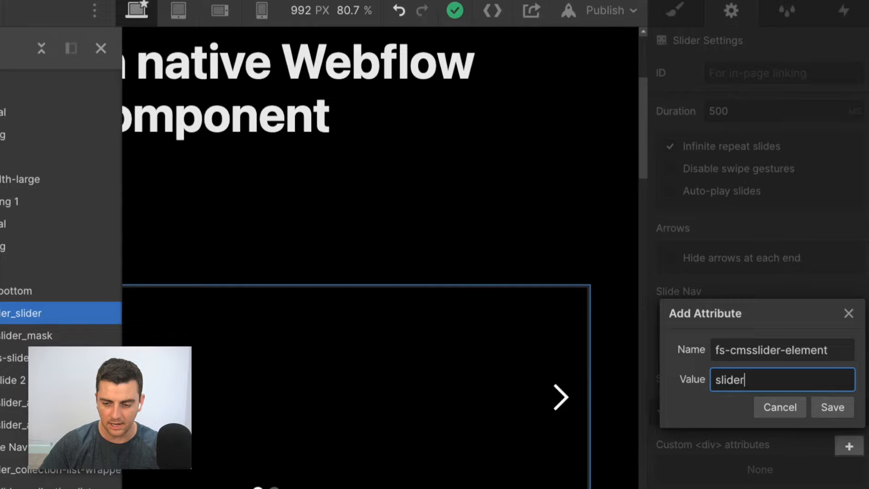
pyautogui.press('Return')
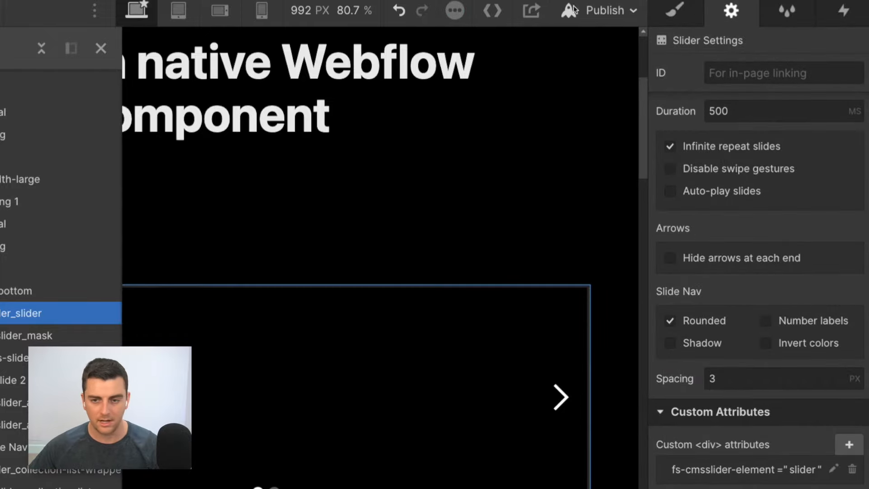
pyautogui.click(610, 13)
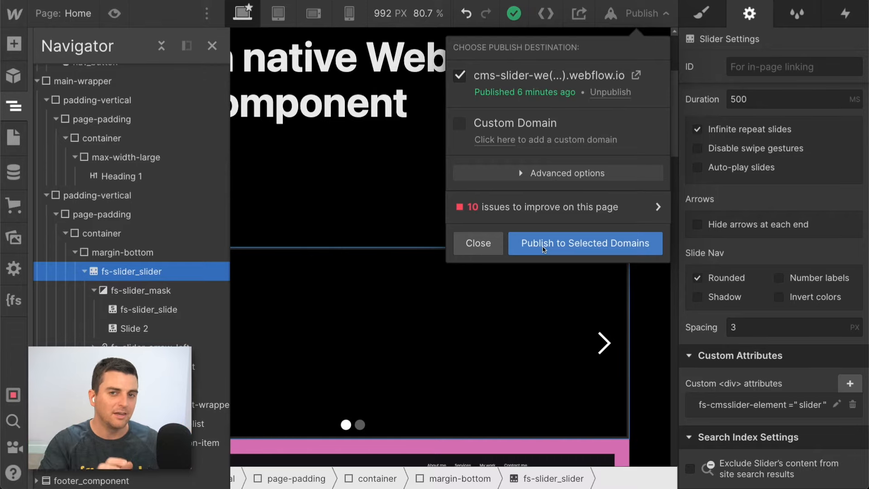
pyautogui.click(544, 249)
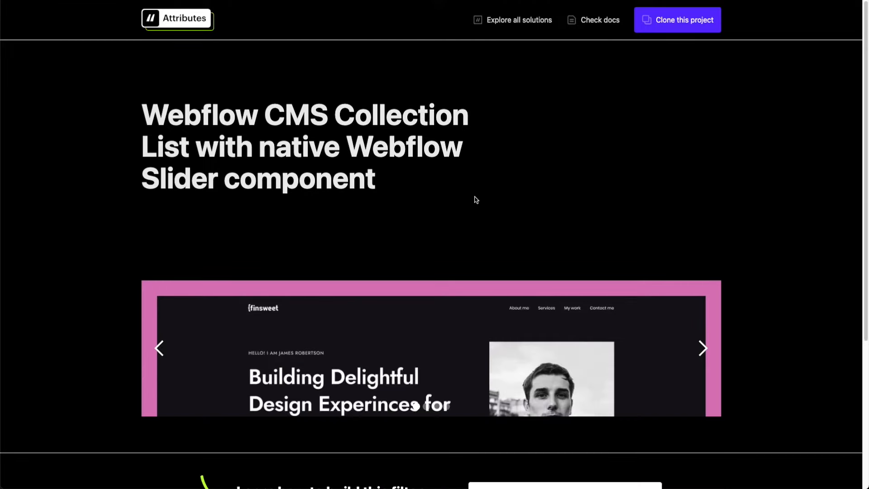
# - On the published page, advance repeatedly through the slider's slides and check the area below it
pyautogui.click(703, 349)
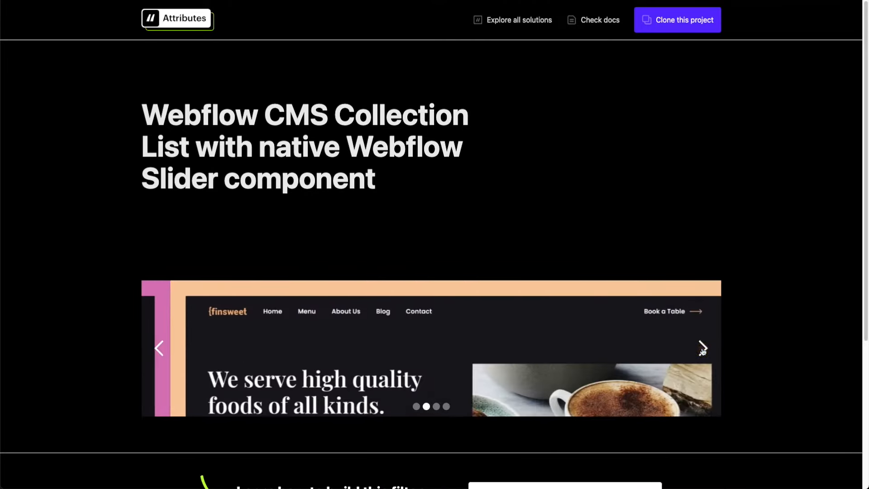
pyautogui.click(702, 348)
pyautogui.click(702, 348)
pyautogui.click(702, 349)
pyautogui.click(703, 349)
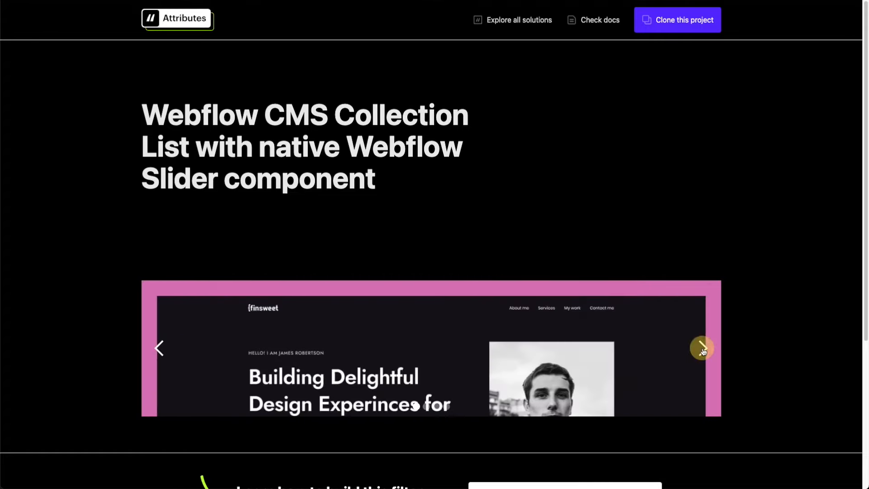
pyautogui.click(703, 349)
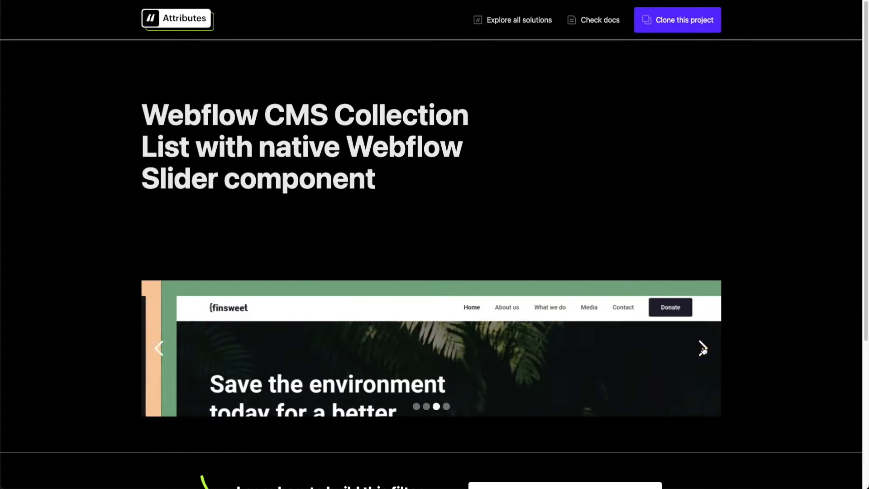
pyautogui.click(703, 349)
pyautogui.click(702, 349)
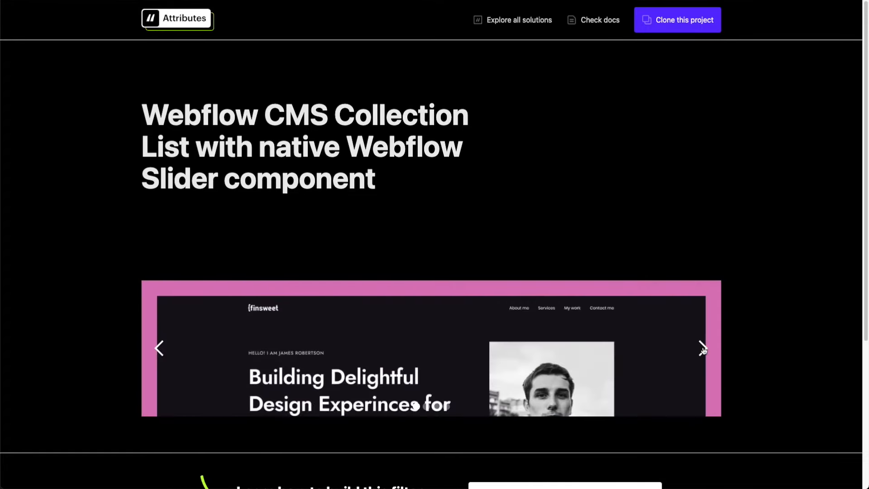
pyautogui.scroll(-3, 700, 347)
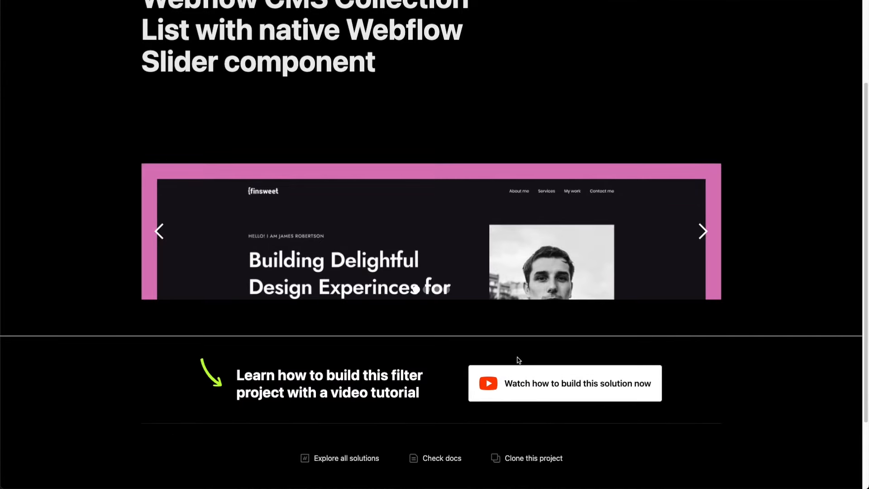
pyautogui.scroll(3, 519, 361)
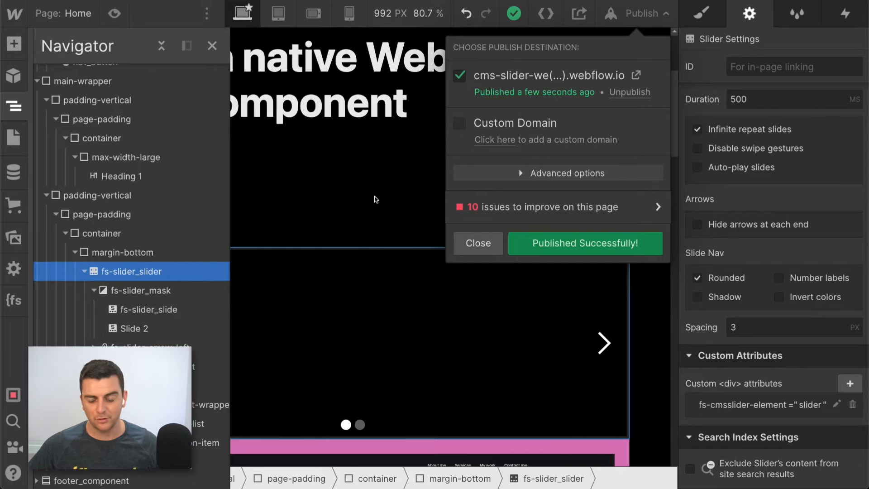
# - Back in Webflow, dismiss the publish dialog and set the height of fs-slider_slider to Auto
pyautogui.click(476, 243)
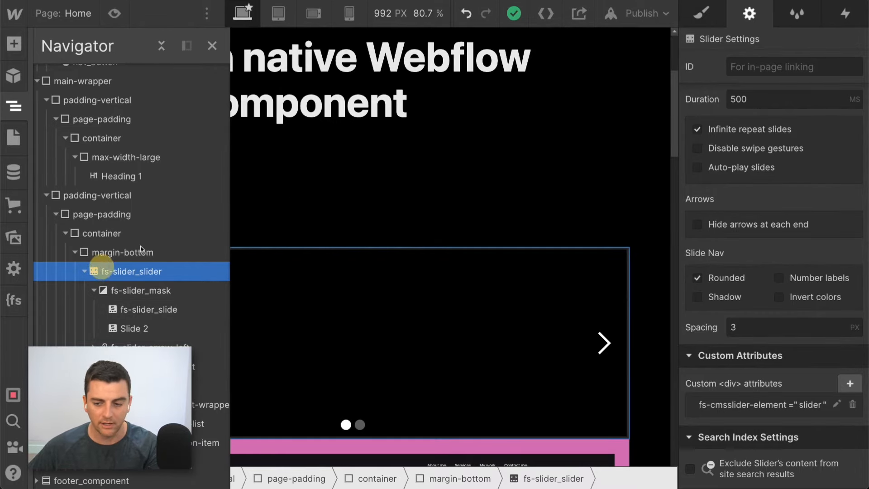
pyautogui.click(701, 13)
pyautogui.click(835, 354)
pyautogui.write('auto')
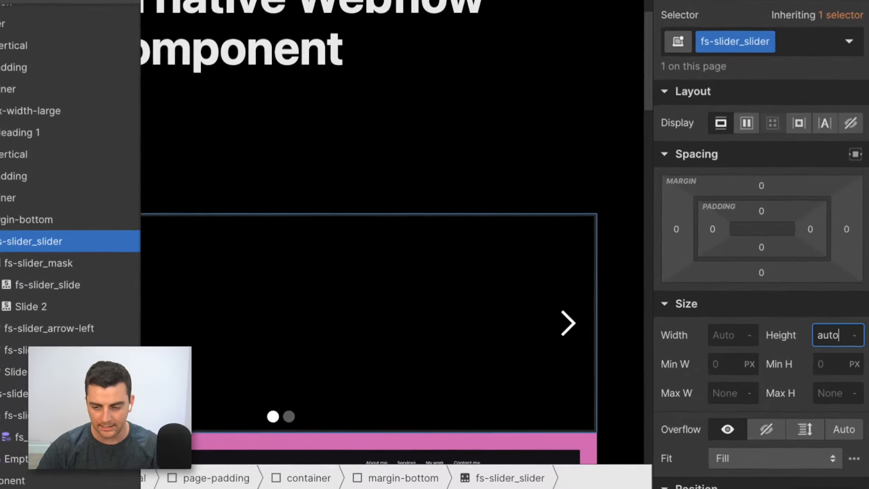
pyautogui.press('Return')
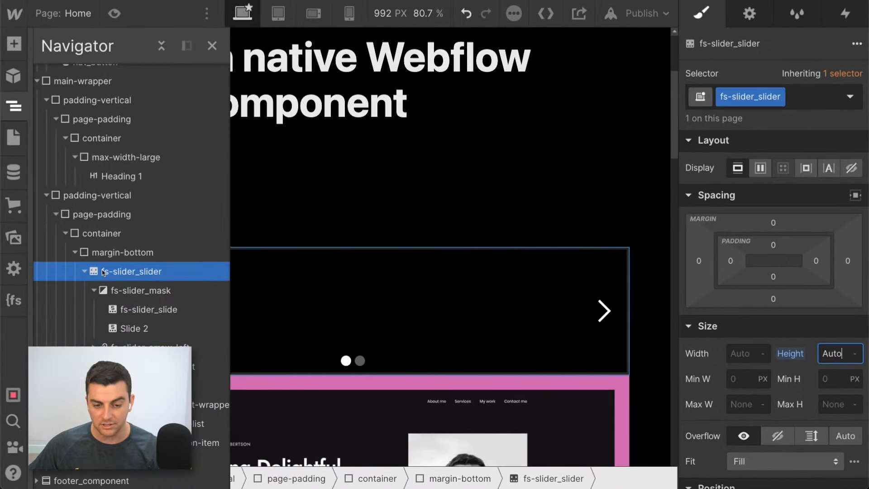
# - Republish the site with the changed slider height to the webflow.io domain
pyautogui.click(643, 14)
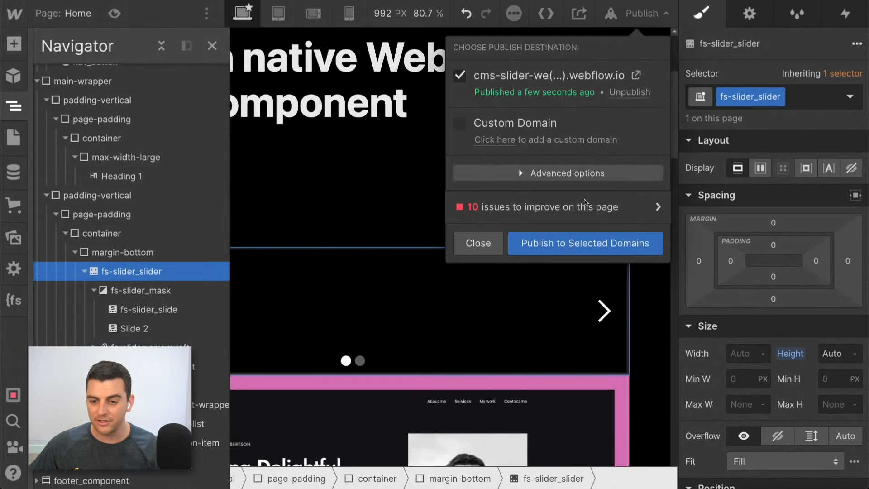
pyautogui.click(547, 245)
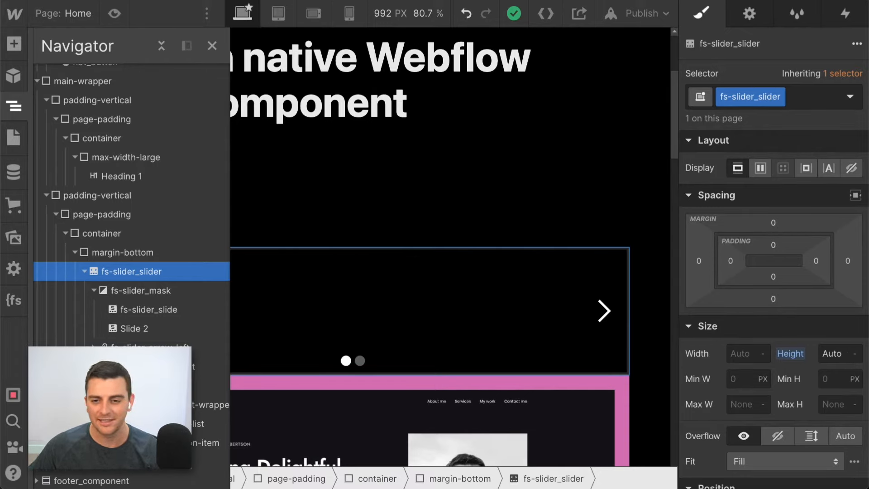
pyautogui.click(631, 14)
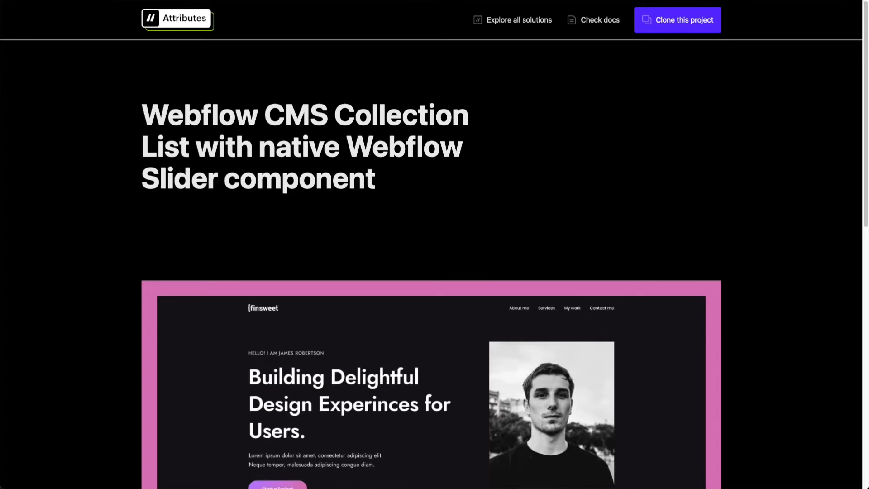
# - On the published page, review the slides' full content and advance through the collection items in the slider
pyautogui.scroll(-5, 327, 229)
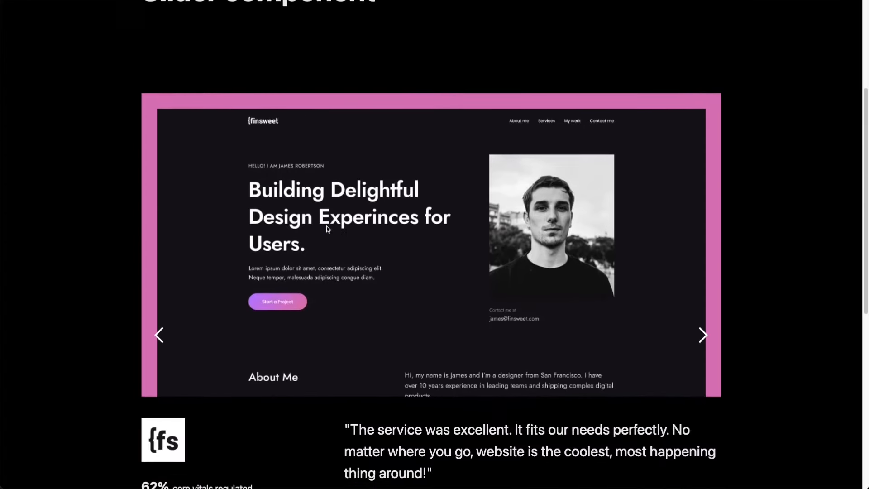
pyautogui.scroll(-3, 327, 229)
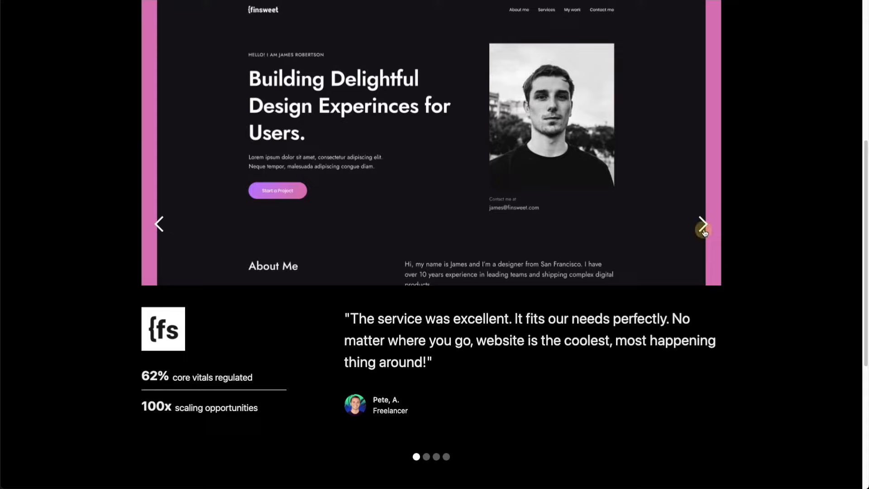
pyautogui.click(703, 225)
pyautogui.click(703, 225)
pyautogui.click(703, 224)
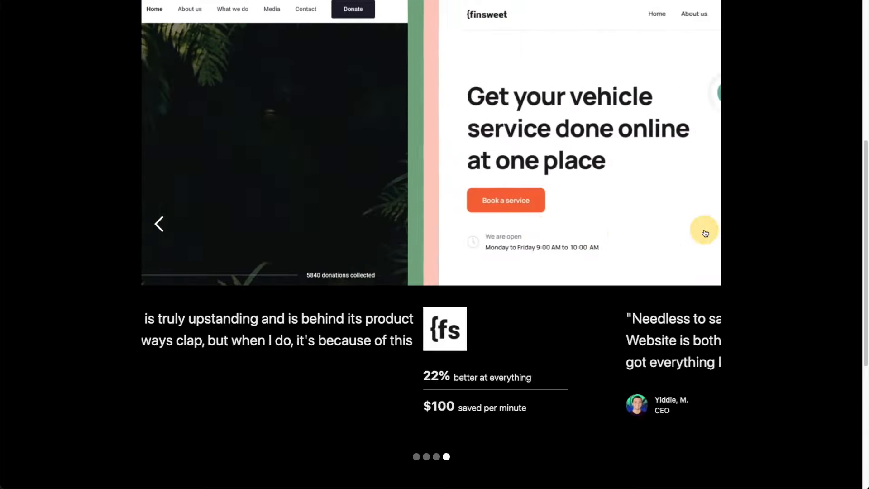
pyautogui.click(703, 226)
pyautogui.scroll(-2, 308, 252)
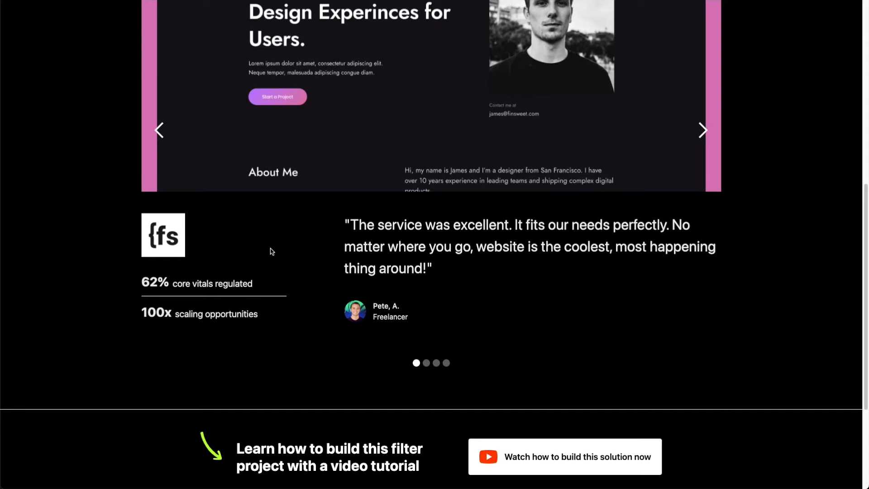
pyautogui.click(699, 130)
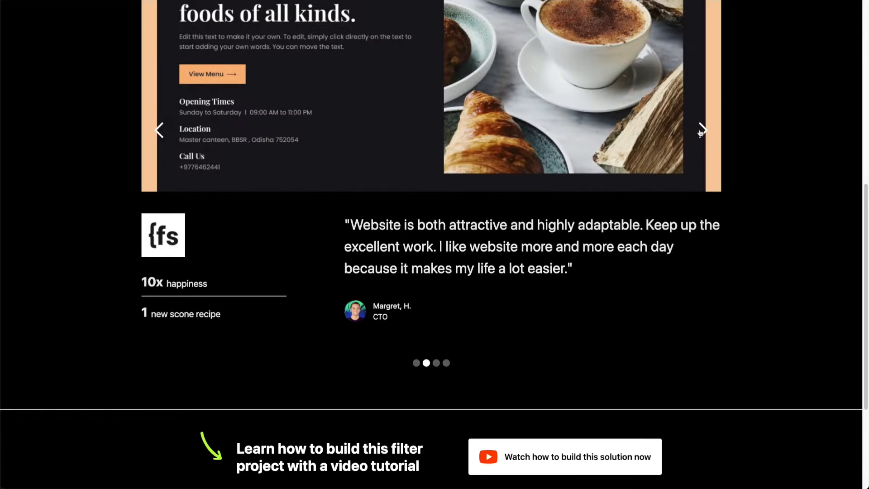
pyautogui.click(701, 131)
pyautogui.click(701, 131)
pyautogui.scroll(5, 700, 133)
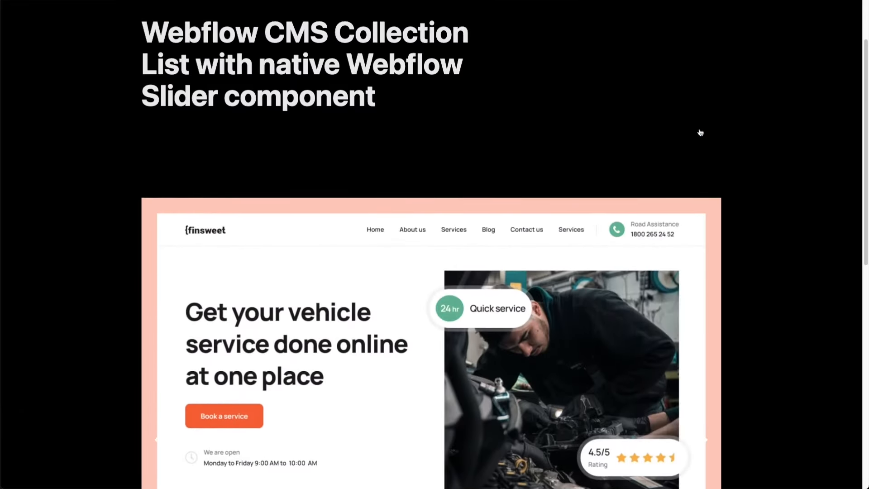
pyautogui.scroll(1, 701, 133)
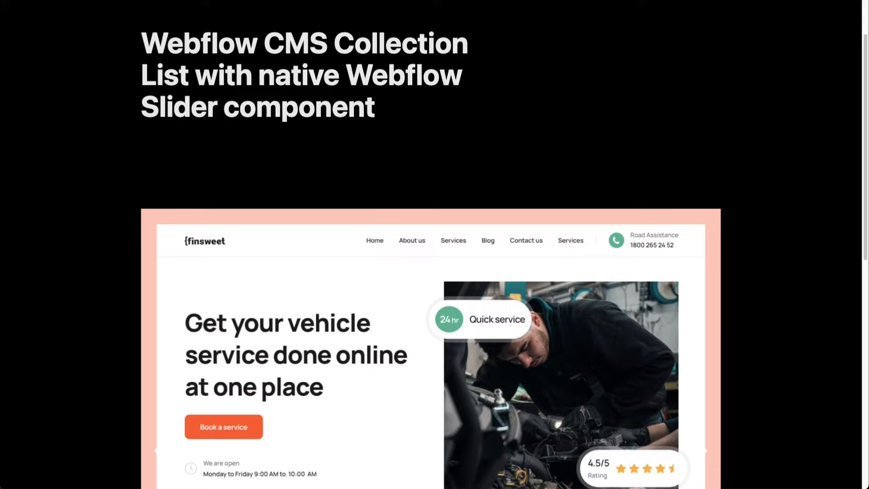
pyautogui.scroll(-2, 274, 272)
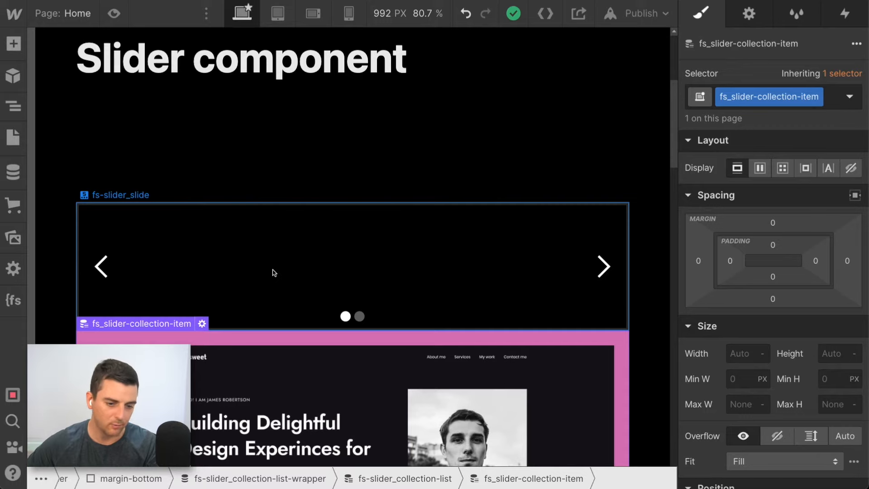
# - In Webflow, paste a duplicate of fs-slider_collection-list-wrapper next to the original wrapper
pyautogui.press('Up')
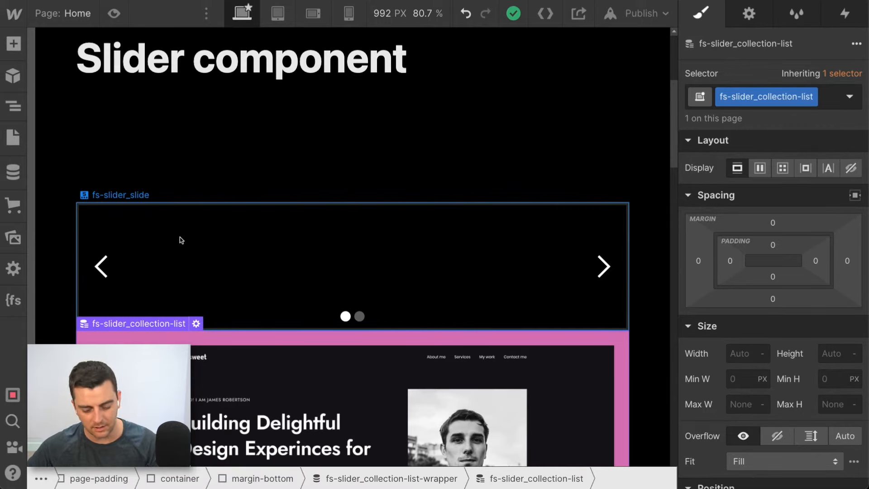
pyautogui.hotkey('ctrl', 'v')
pyautogui.press('Up')
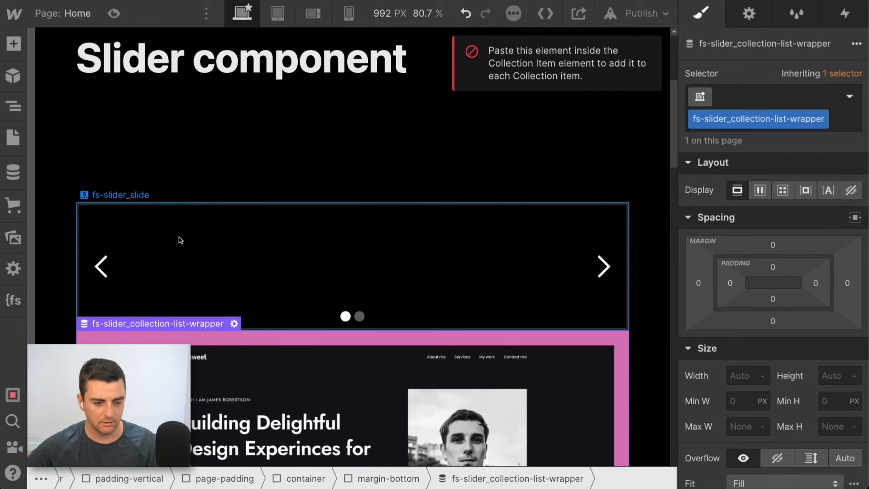
pyautogui.hotkey('ctrl', 'v')
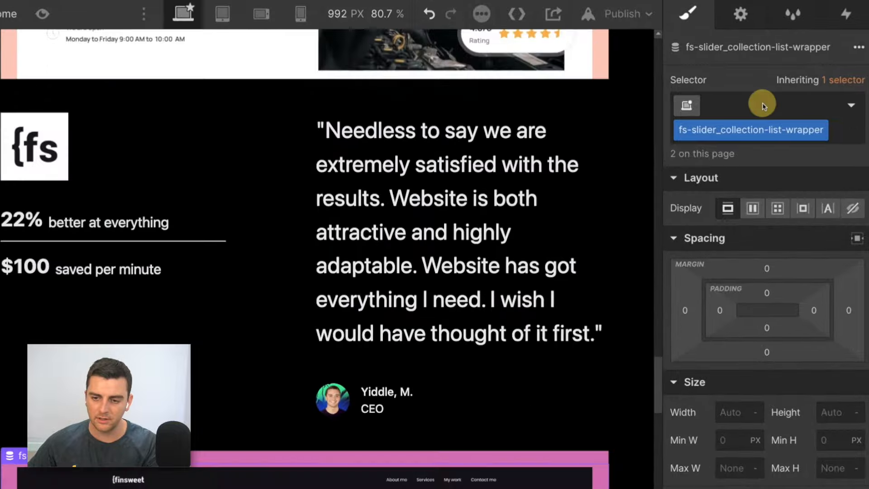
# - Add the combo class hide to the duplicated fs-slider_collection-list-wrapper
pyautogui.click(770, 98)
pyautogui.write('hide')
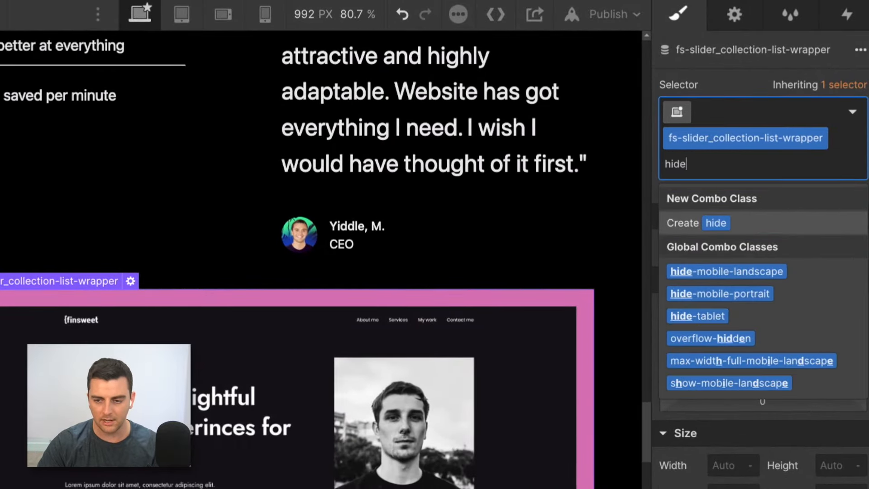
pyautogui.press('Return')
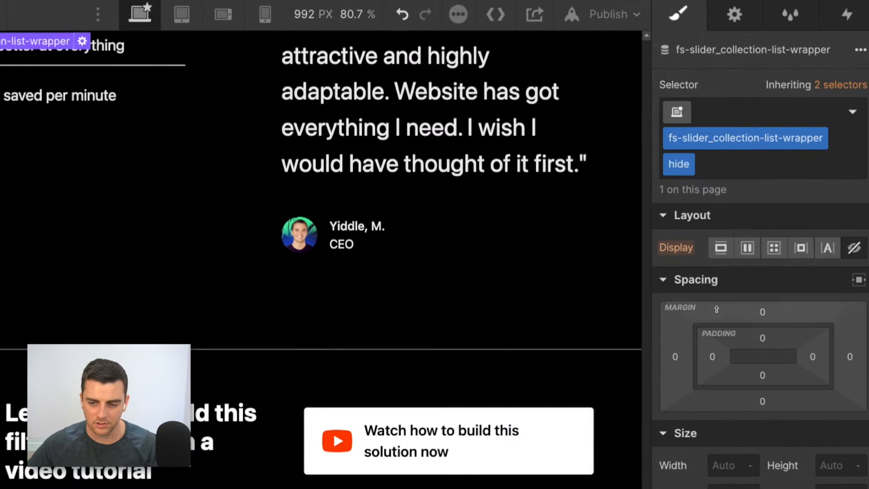
# - Check the hidden list's custom attribute and delete the fs-cmsslider-element attribute from the visible fs-slider_collection-list
pyautogui.click(734, 14)
pyautogui.scroll(-3, 683, 445)
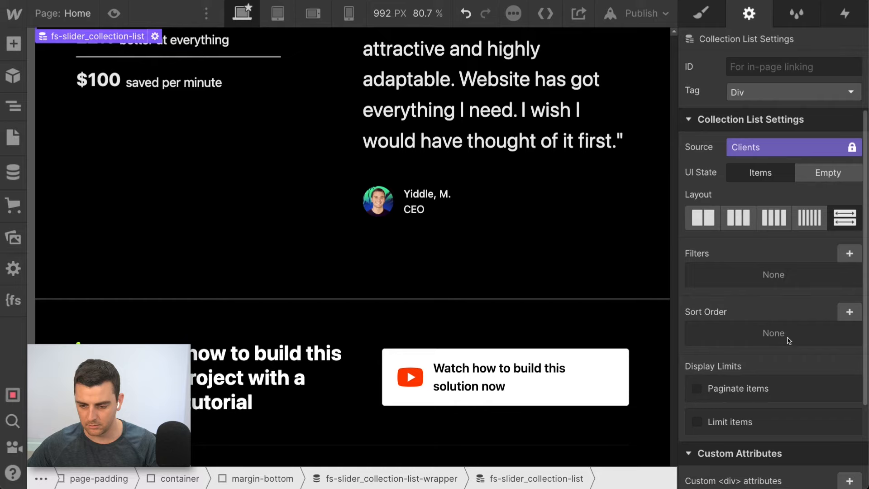
pyautogui.scroll(-3, 793, 423)
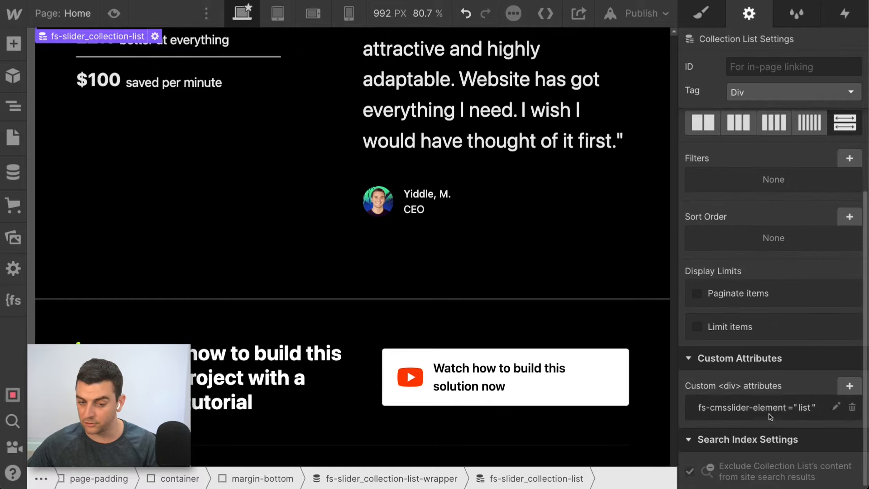
pyautogui.scroll(10, 322, 195)
pyautogui.click(337, 194)
pyautogui.press('Up')
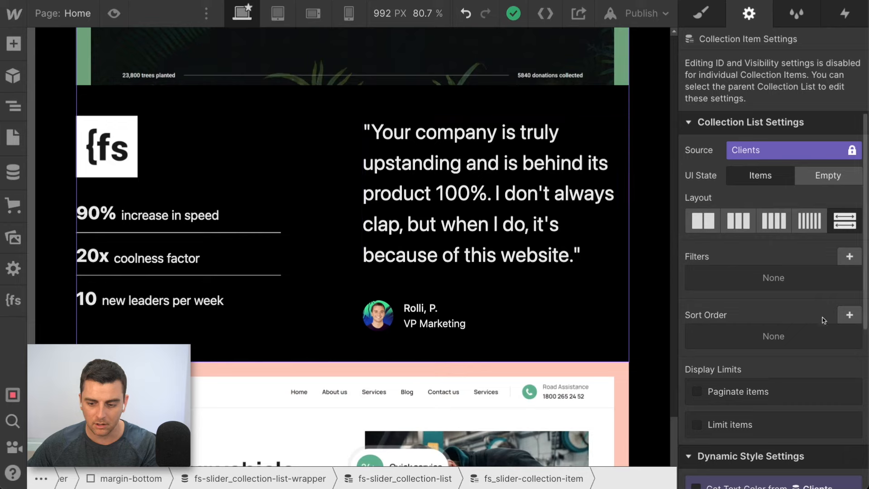
pyautogui.press('Up')
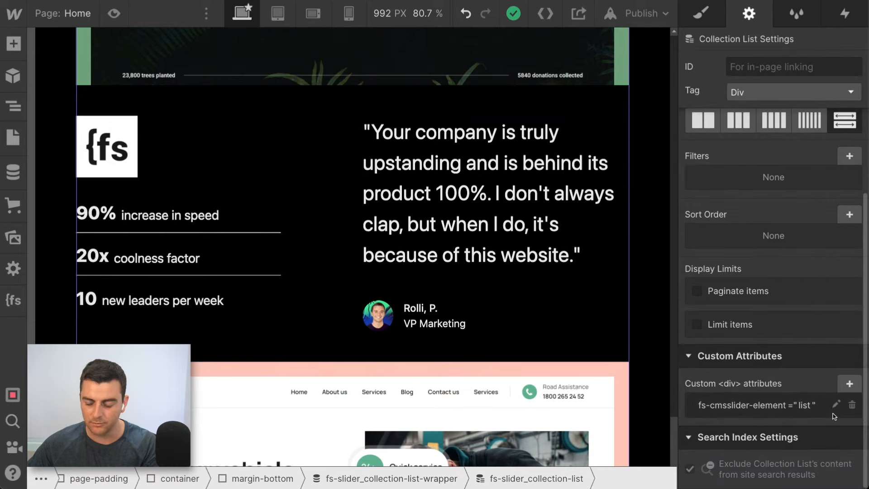
pyautogui.click(852, 405)
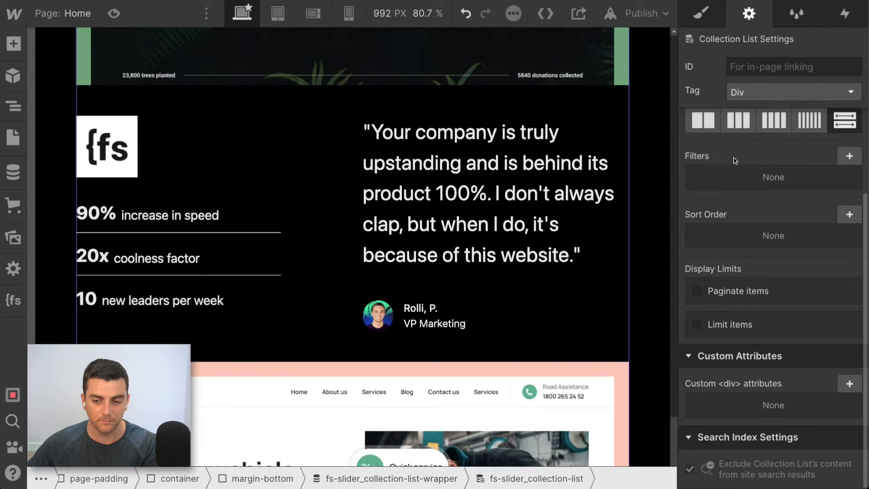
# - Limit the visible fs-slider_collection-list to show 1 item
pyautogui.click(720, 324)
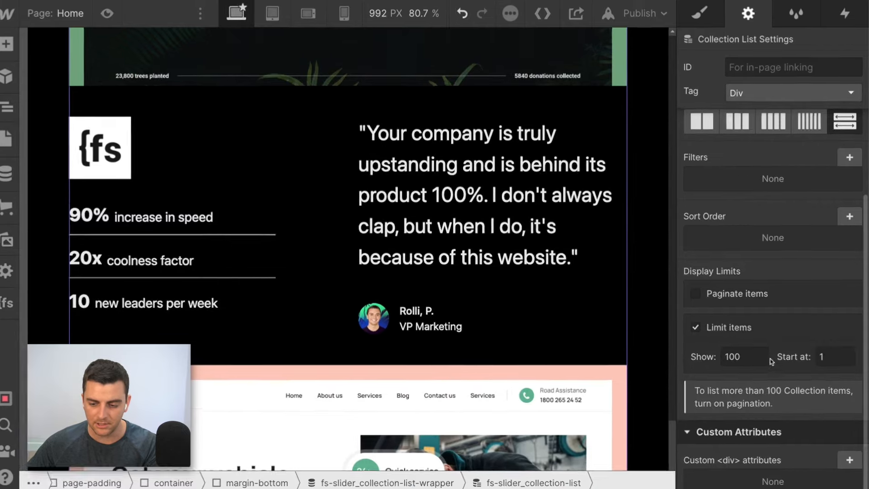
pyautogui.click(688, 353)
pyautogui.write('1')
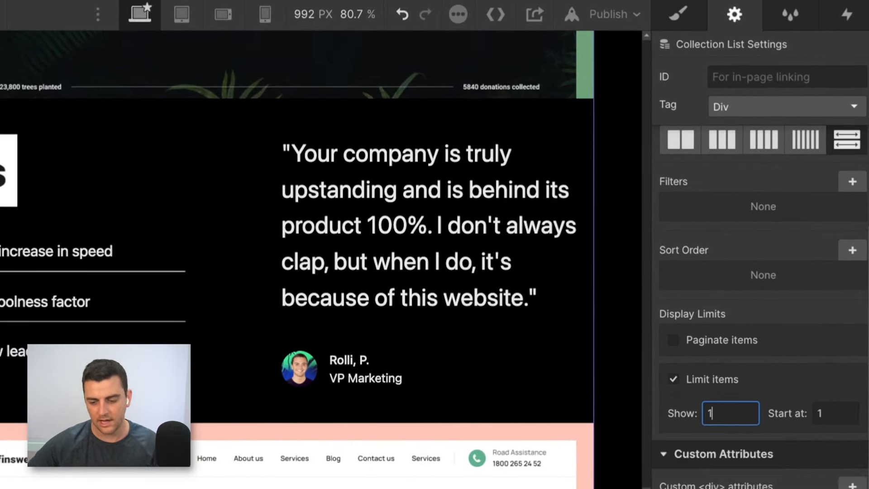
pyautogui.scroll(10, 409, 343)
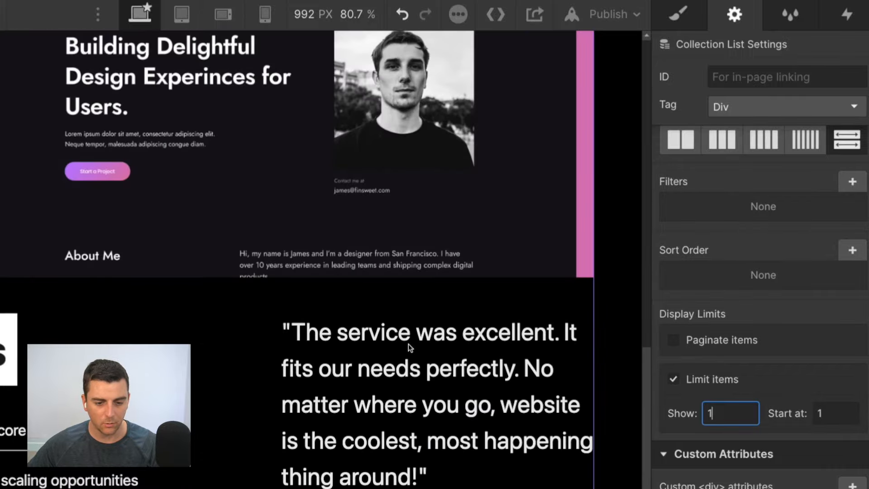
# - Move the visible fs-slider_collection-list-wrapper inside fs-slider_slide in the element hierarchy
pyautogui.scroll(10, 409, 343)
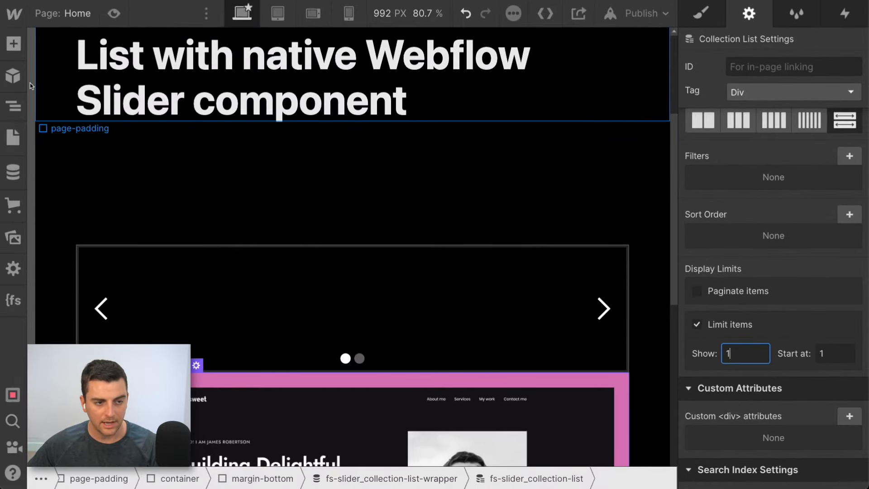
pyautogui.click(13, 105)
pyautogui.click(84, 201)
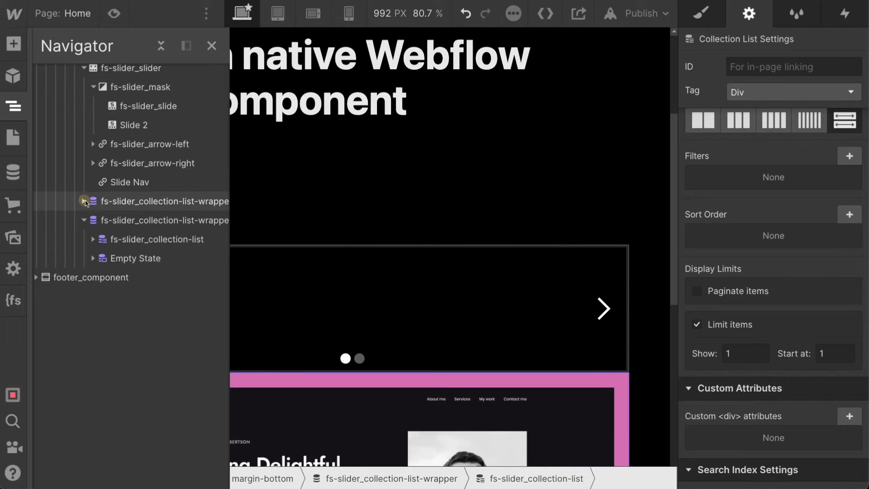
pyautogui.scroll(5, 108, 207)
pyautogui.scroll(-2, 108, 206)
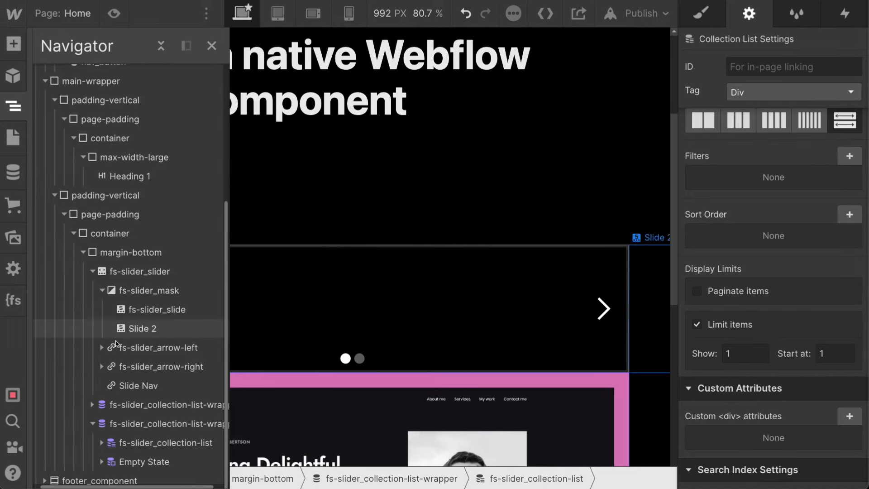
pyautogui.moveTo(119, 395); pyautogui.dragTo(129, 318)
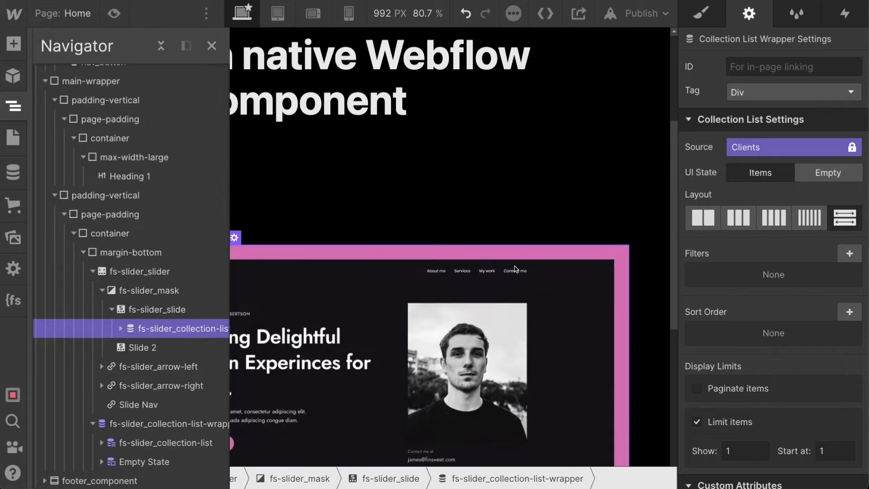
# - Preview the page, flip between the two slides of the slider, and exit the preview
pyautogui.click(113, 14)
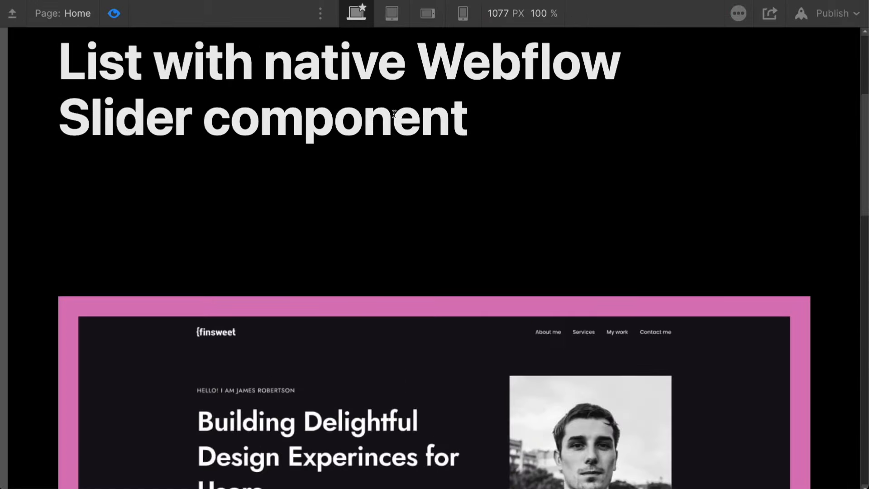
pyautogui.scroll(-9, 394, 114)
pyautogui.scroll(-2, 393, 117)
pyautogui.click(776, 155)
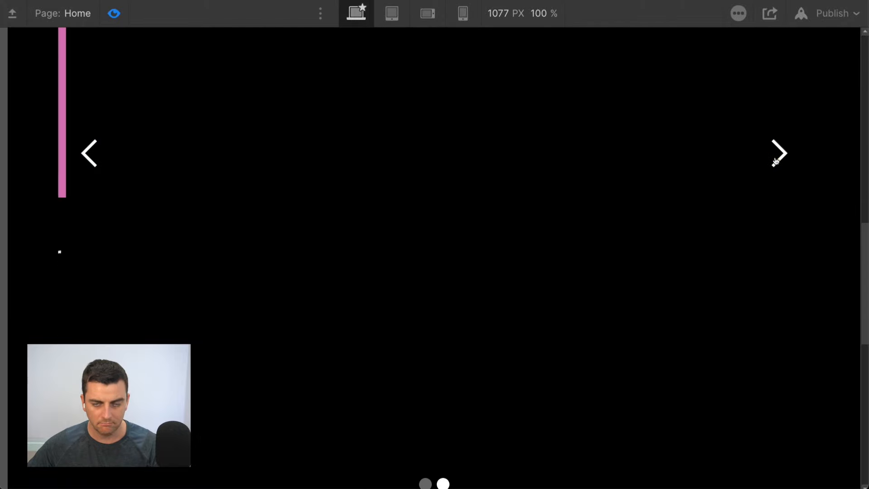
pyautogui.click(775, 157)
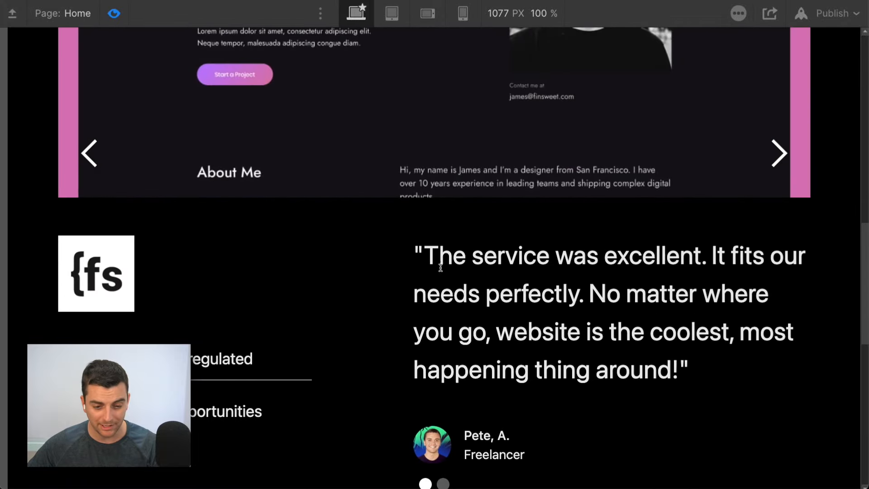
pyautogui.click(779, 158)
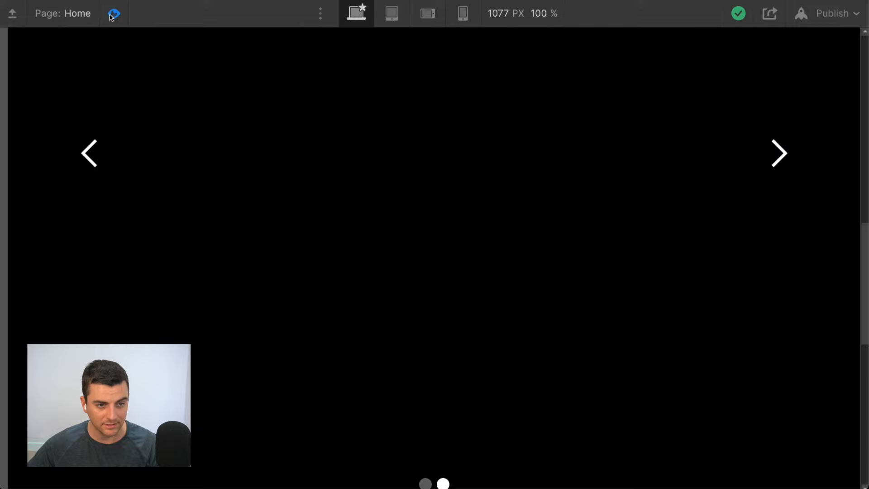
pyautogui.press('super+shift+p')
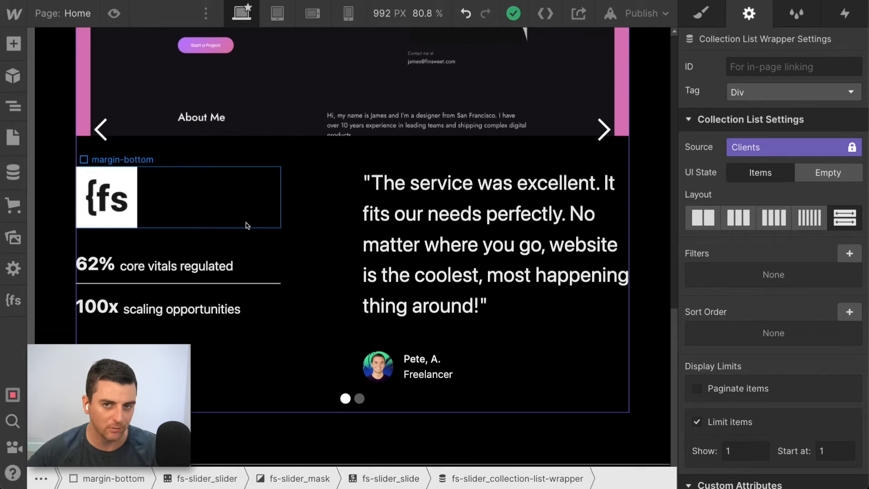
# - Publish the site with the nested collection list to the selected webflow.io domain
pyautogui.scroll(3, 347, 204)
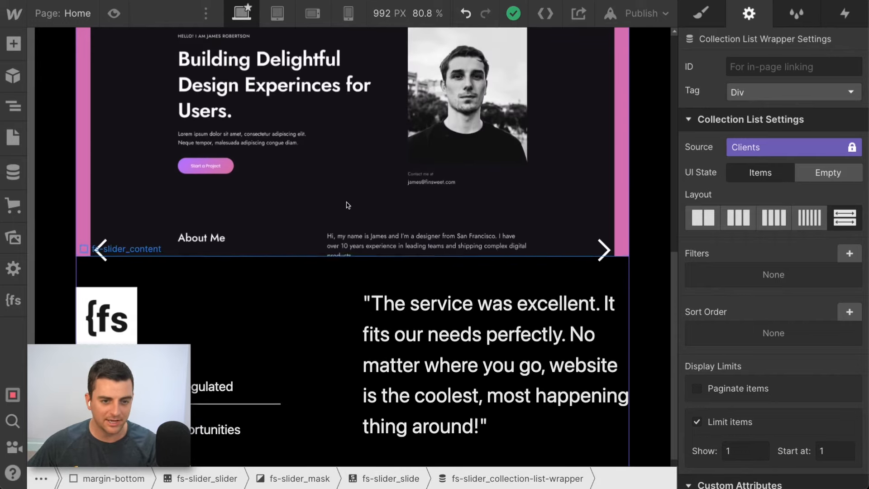
pyautogui.scroll(3, 348, 204)
pyautogui.click(346, 183)
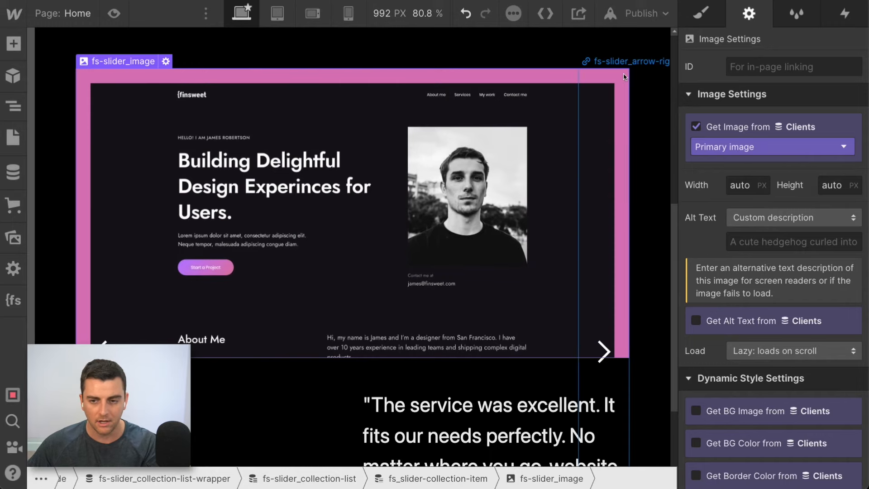
pyautogui.click(642, 13)
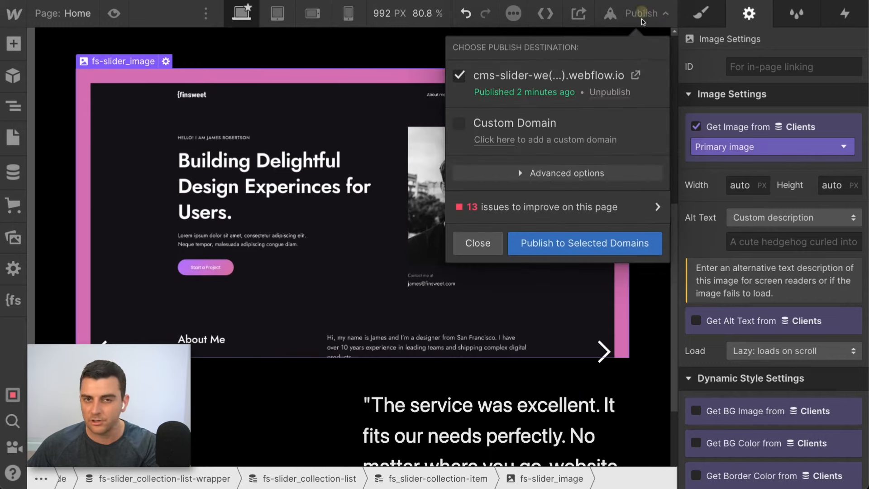
pyautogui.click(519, 250)
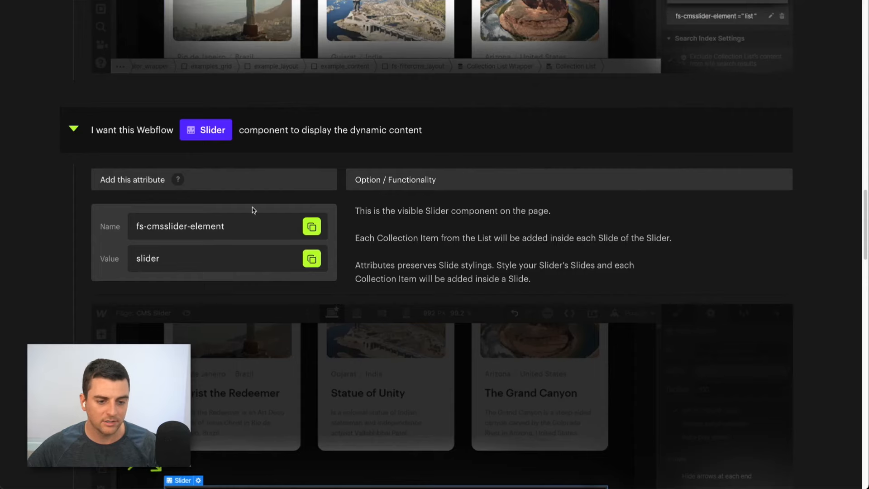
# - Open the published page and advance repeatedly through the slider to check every CMS slide
pyautogui.scroll(10, 243, 142)
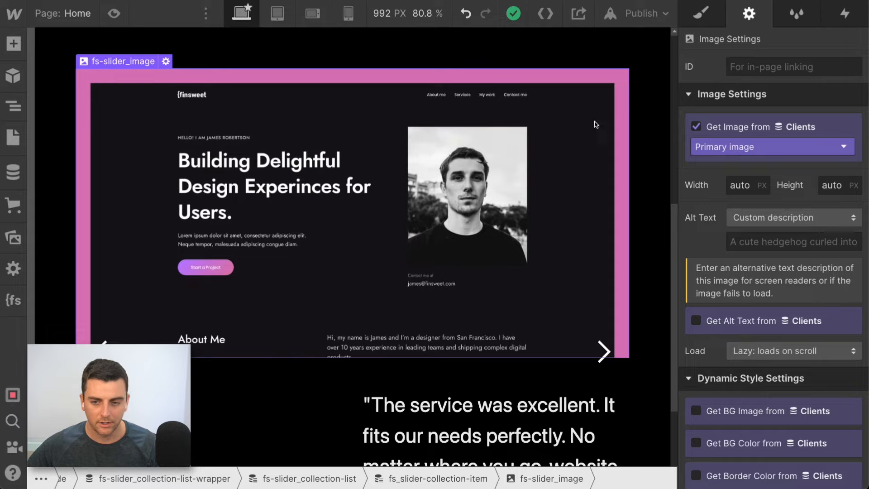
pyautogui.click(625, 15)
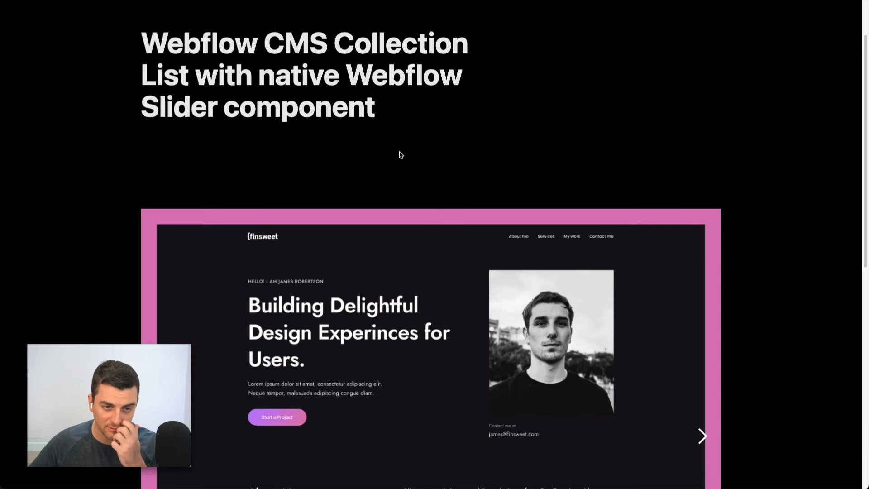
pyautogui.scroll(-6, 386, 112)
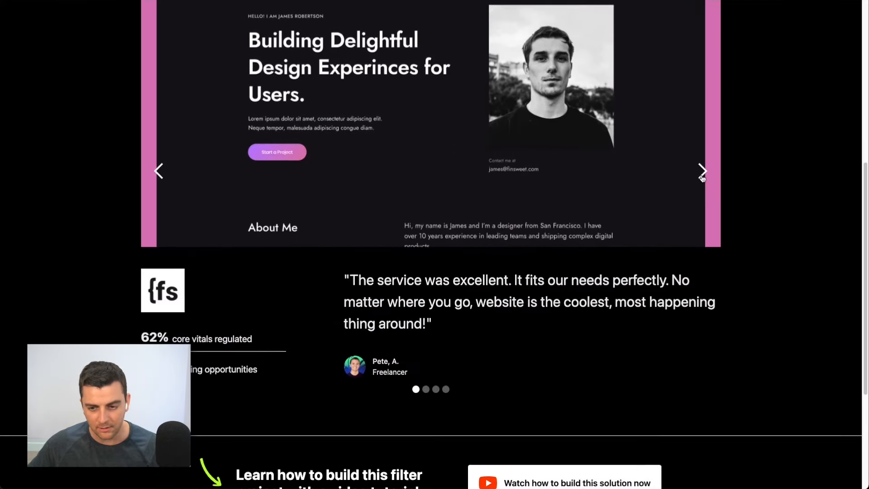
pyautogui.click(702, 171)
pyautogui.click(702, 177)
pyautogui.click(703, 176)
pyautogui.click(702, 176)
pyautogui.click(702, 177)
pyautogui.click(702, 177)
pyautogui.click(702, 176)
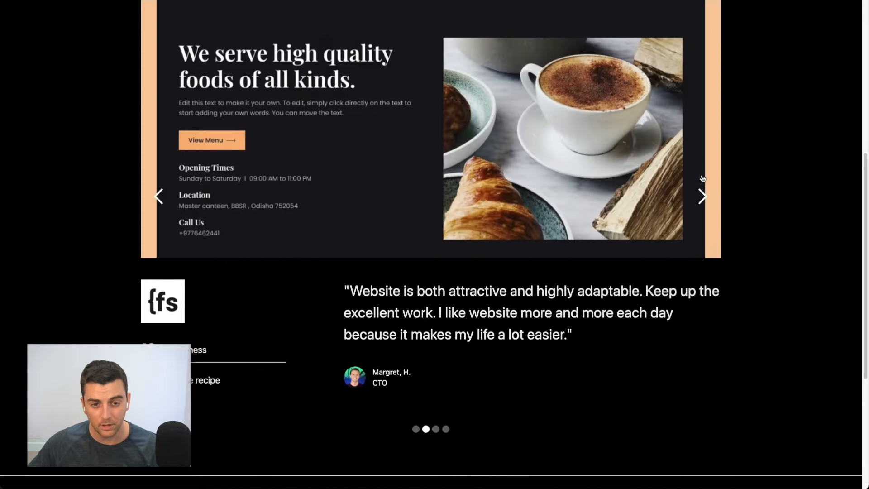
# - In Webflow, select fs-slider_slide and set its left and right padding to 4.5rem
pyautogui.hotkey('ctrl', 'shift', 'Tab')
pyautogui.click(460, 240)
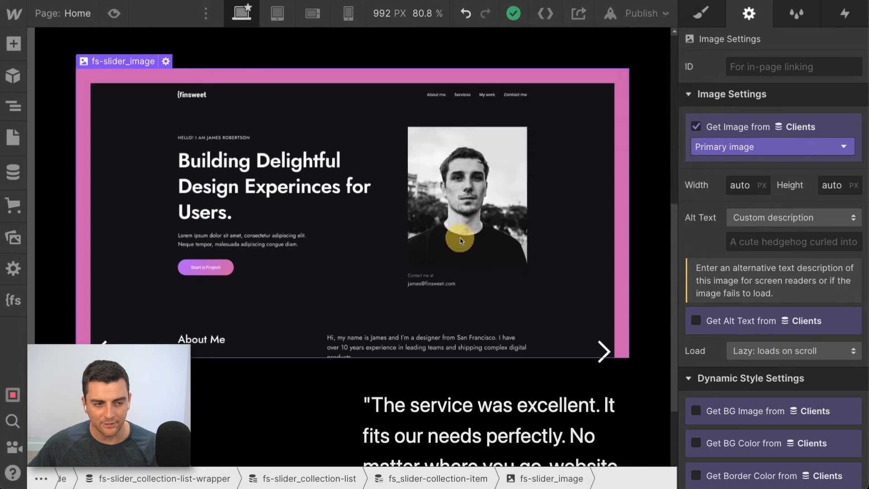
pyautogui.press('Up')
pyautogui.press('Up')
pyautogui.press('Up')
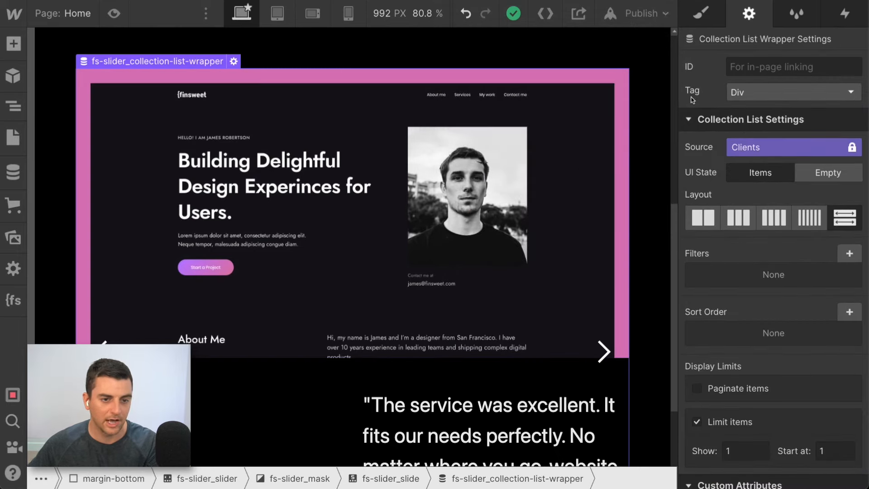
pyautogui.click(692, 21)
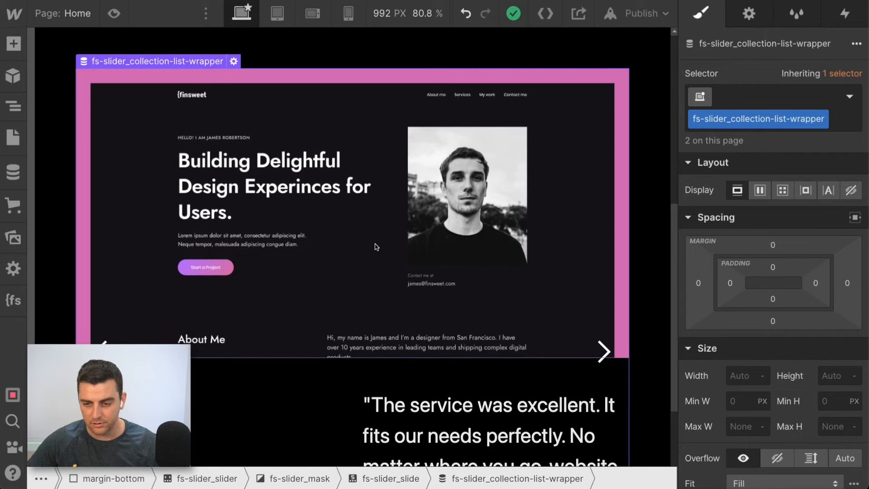
pyautogui.press('Up')
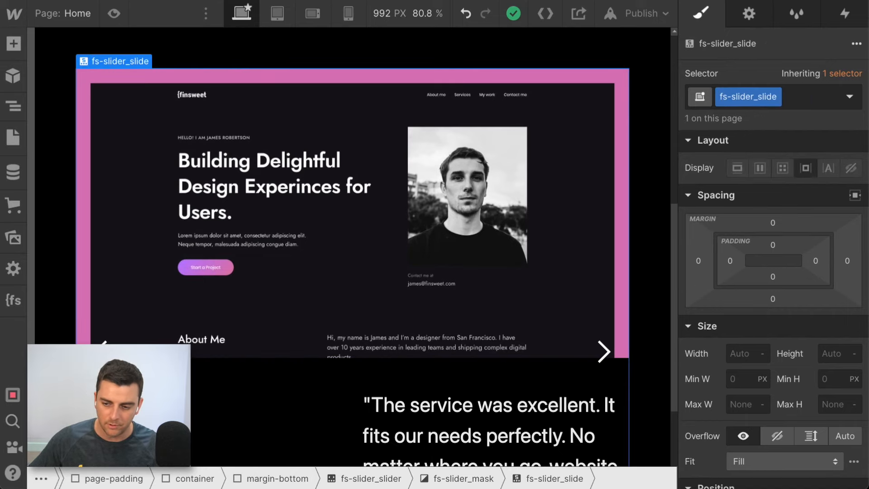
pyautogui.click(816, 261)
pyautogui.write('3rem')
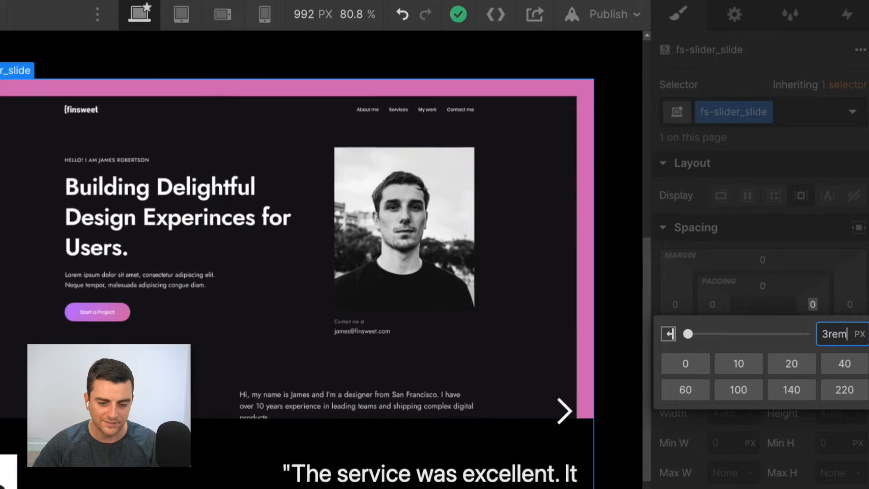
pyautogui.press('Return')
pyautogui.moveTo(810, 308)
pyautogui.mouseDown()
pyautogui.moveTo(787, 302)
pyautogui.moveTo(795, 306)
pyautogui.mouseUp()
pyautogui.moveTo(801, 263); pyautogui.dragTo(801, 262)
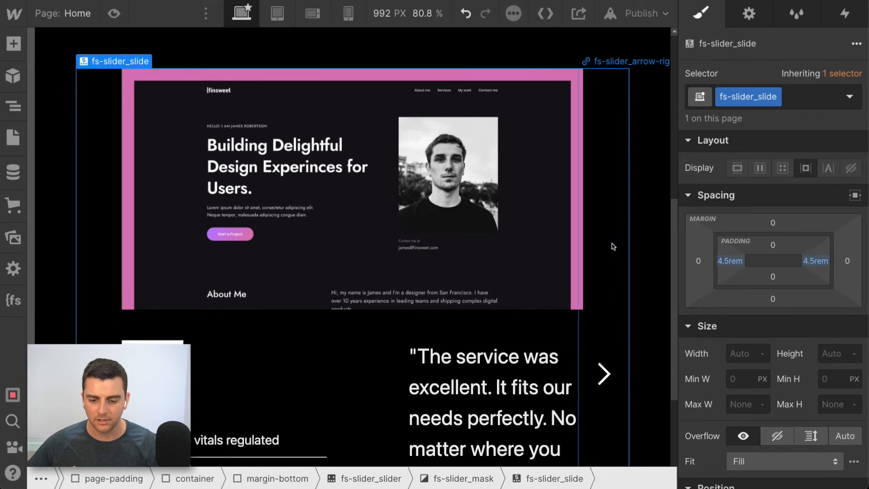
# - Check the padded slide's layout and publish the site again to the webflow.io domain
pyautogui.scroll(-5, 614, 247)
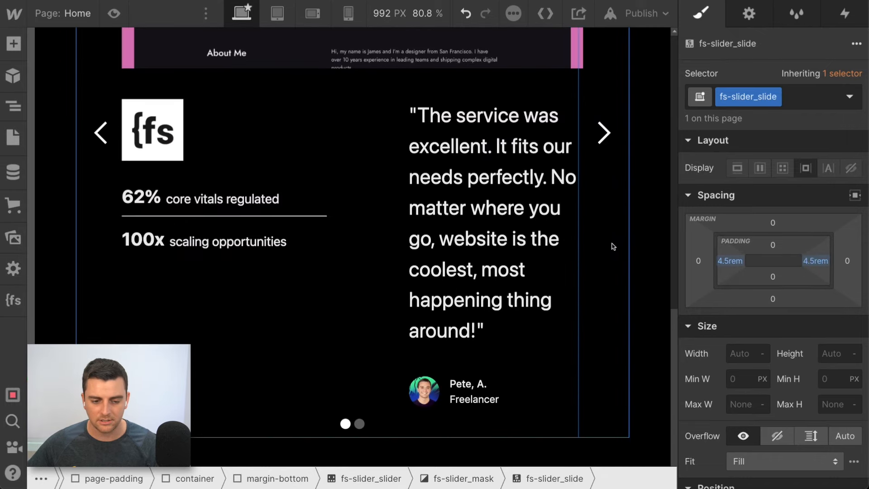
pyautogui.scroll(-5, 779, 322)
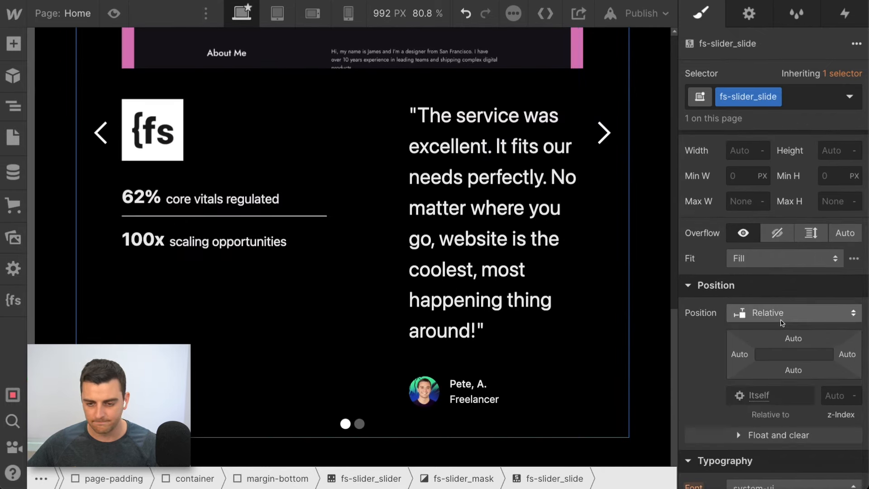
pyautogui.click(655, 14)
pyautogui.click(587, 243)
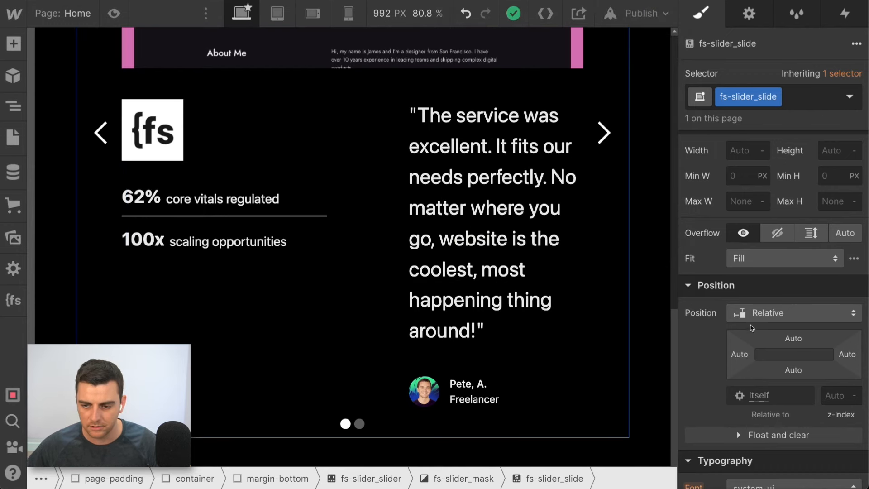
# - On the republished page, cycle through the slides to check the arrow spacing beside the content, and return to the Webflow Designer
pyautogui.scroll(5, 760, 325)
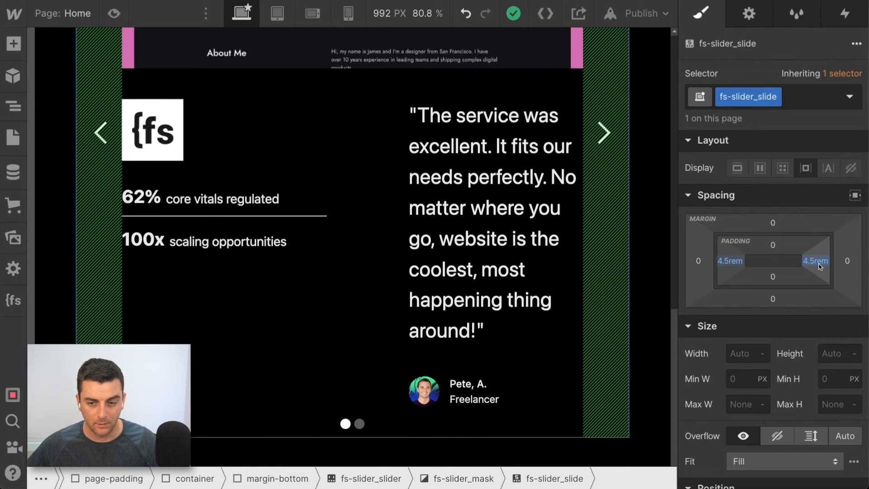
pyautogui.scroll(3, 575, 194)
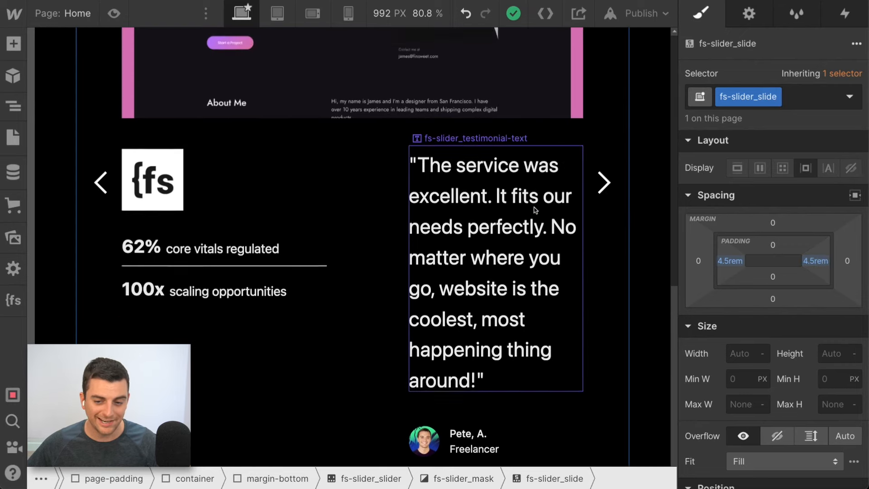
pyautogui.scroll(4, 574, 194)
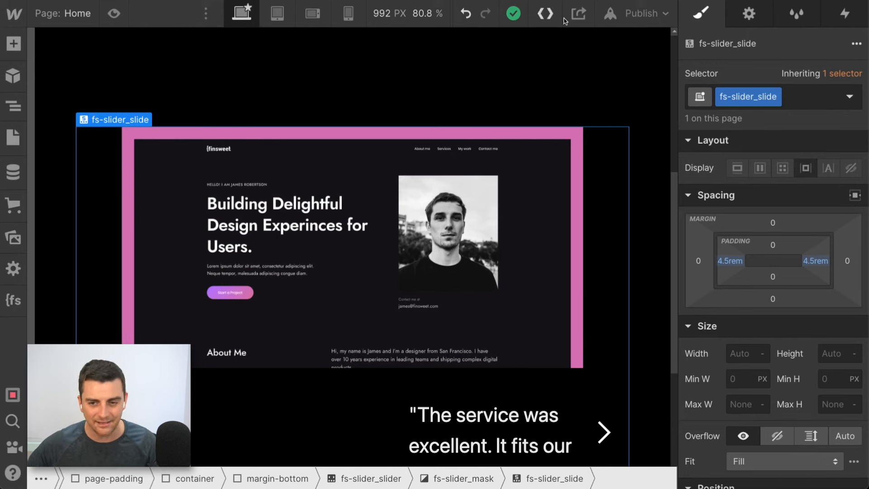
pyautogui.click(611, 14)
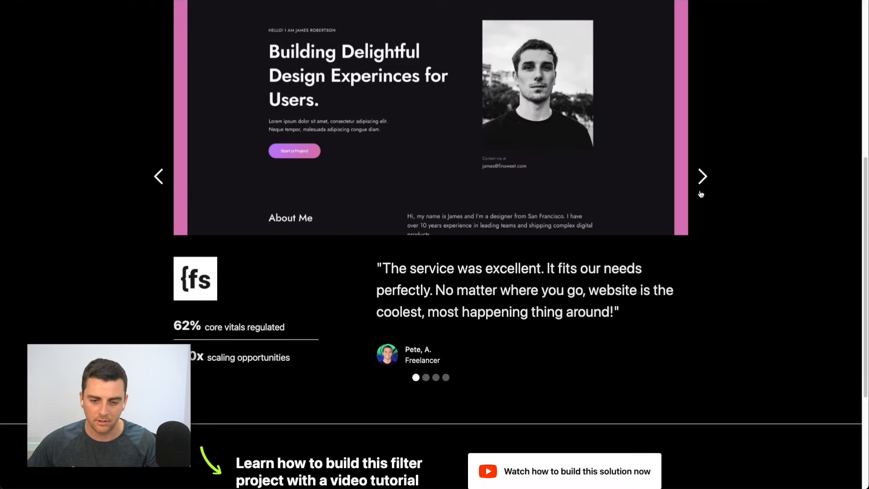
pyautogui.click(701, 194)
pyautogui.click(701, 194)
pyautogui.click(701, 194)
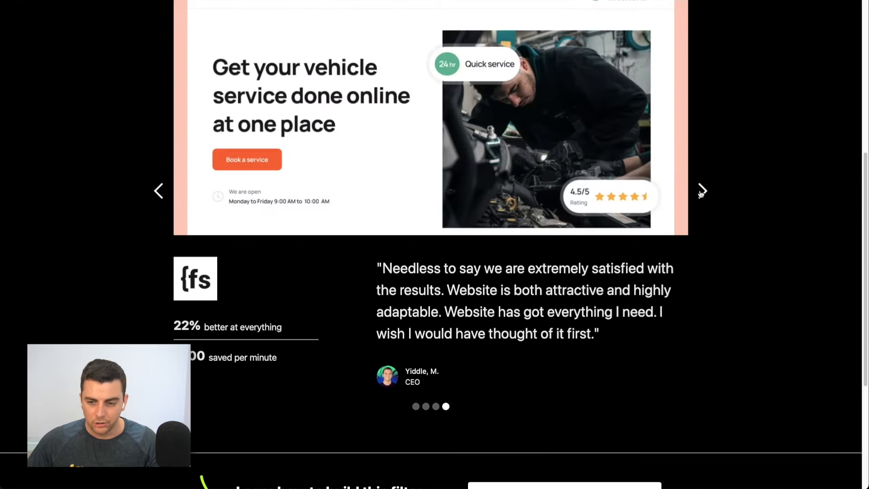
pyautogui.scroll(2, 701, 194)
pyautogui.click(703, 196)
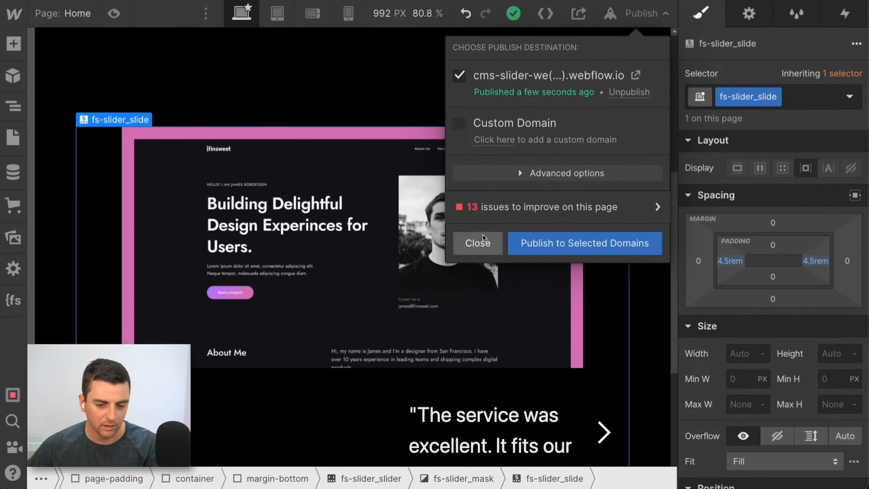
pyautogui.click(480, 243)
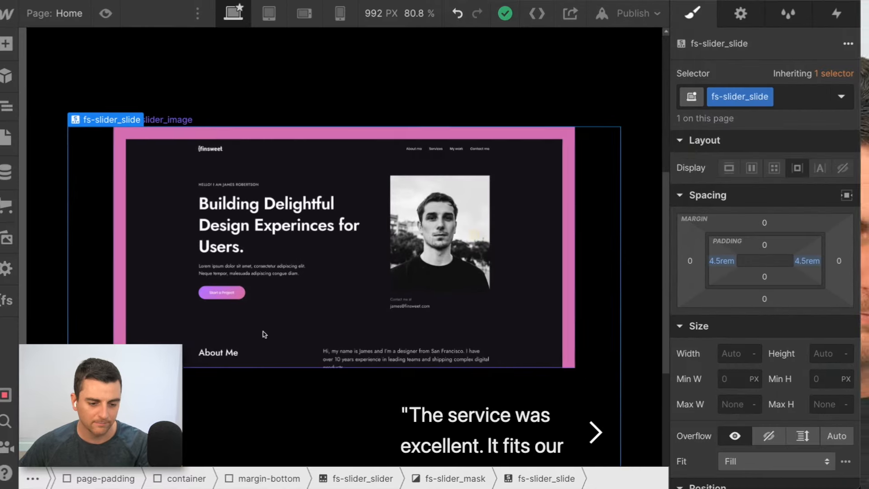